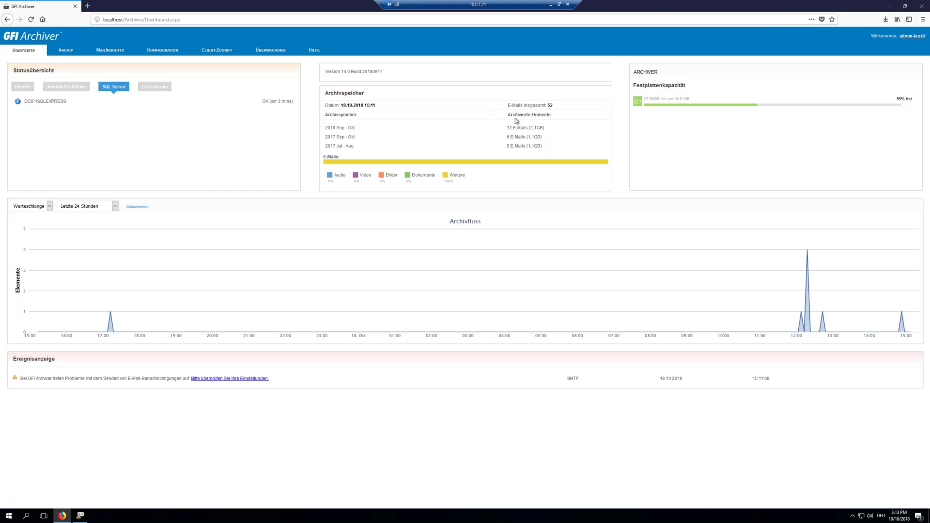
Review the archiving method page and the E-Mail-Server-Archivierung page in the configuration
click(165, 51)
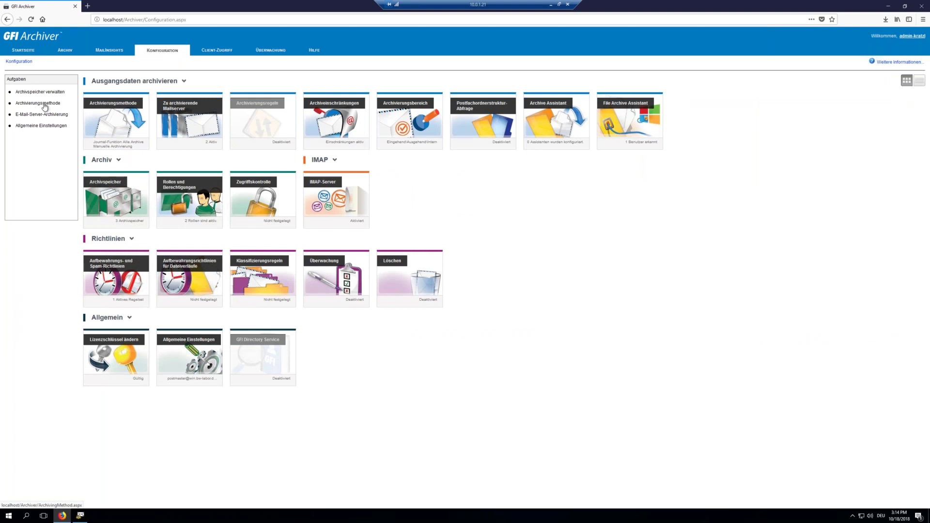
click(45, 105)
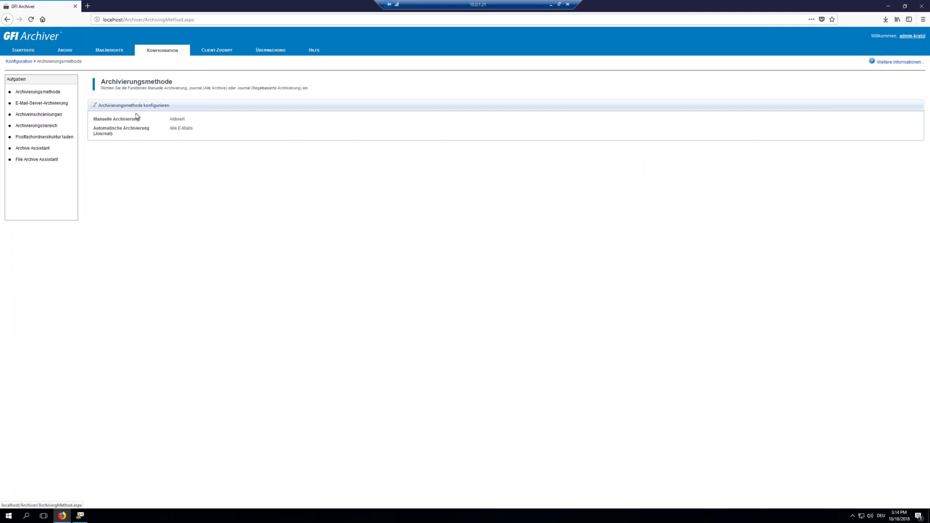
click(53, 105)
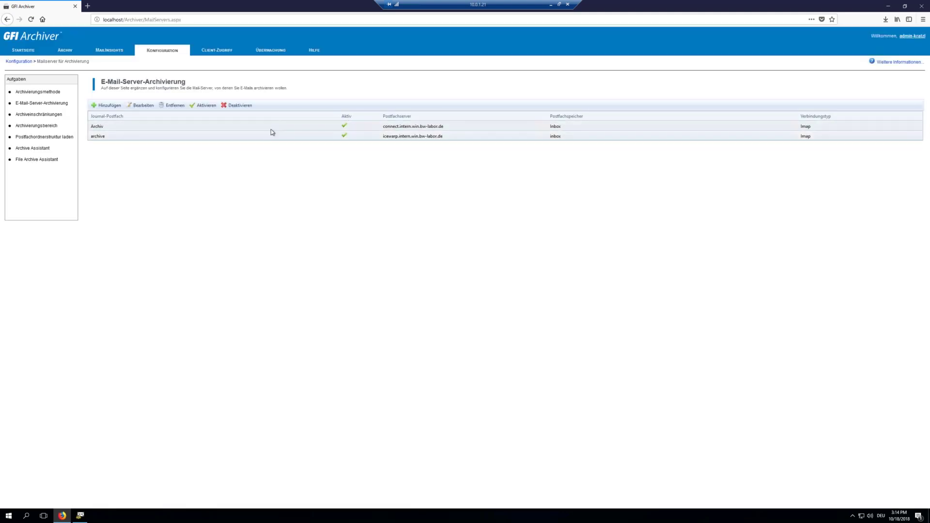
Look at the wizard for adding a mail server to archive, cancel it, and view the Archiveinschränkungen page
click(109, 106)
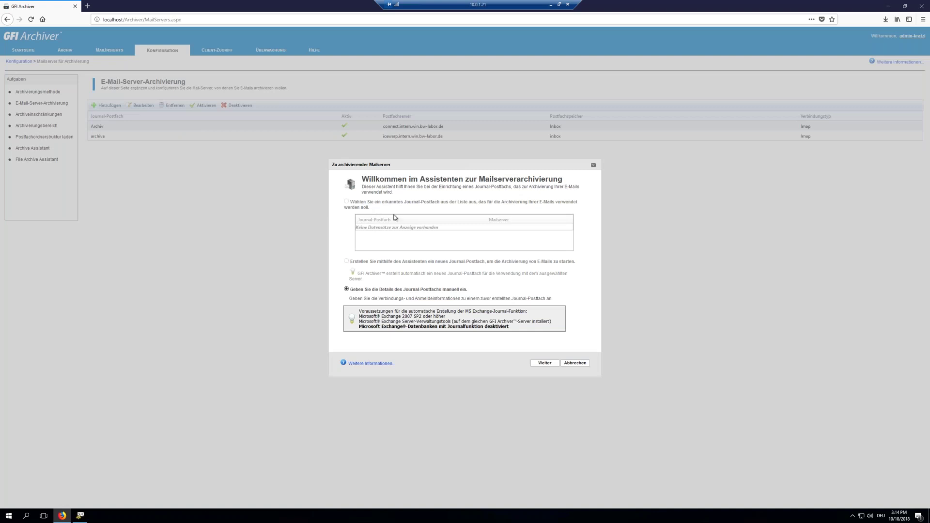
click(594, 167)
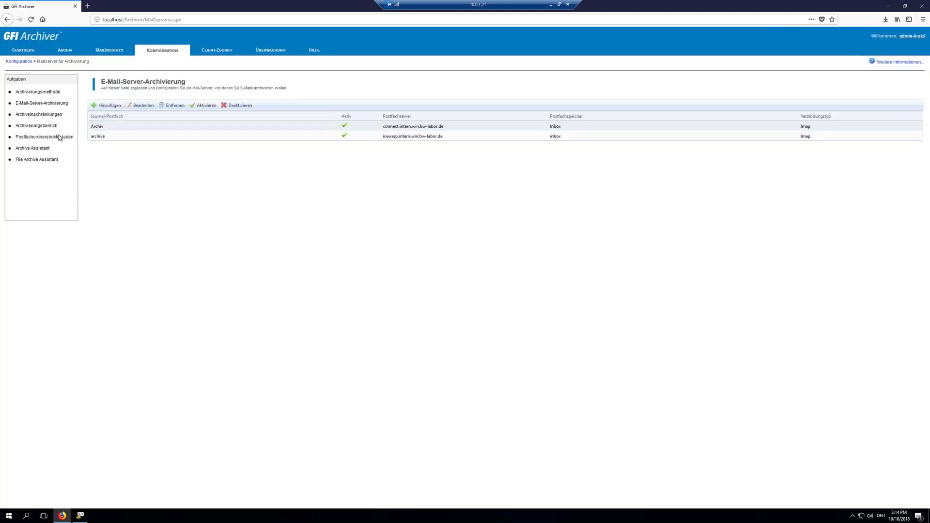
click(44, 116)
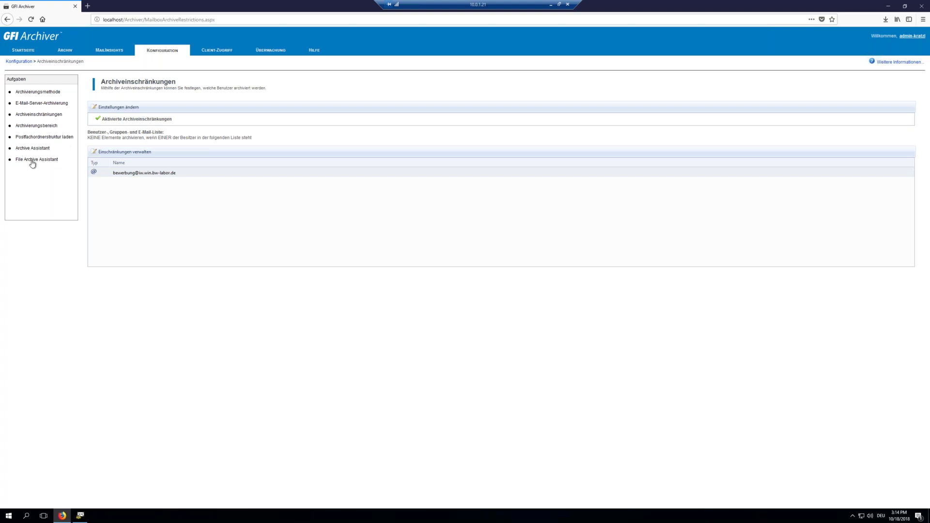
Review the permissions of the Benutzer role in the Rollen und Berechtigungen configuration
click(161, 55)
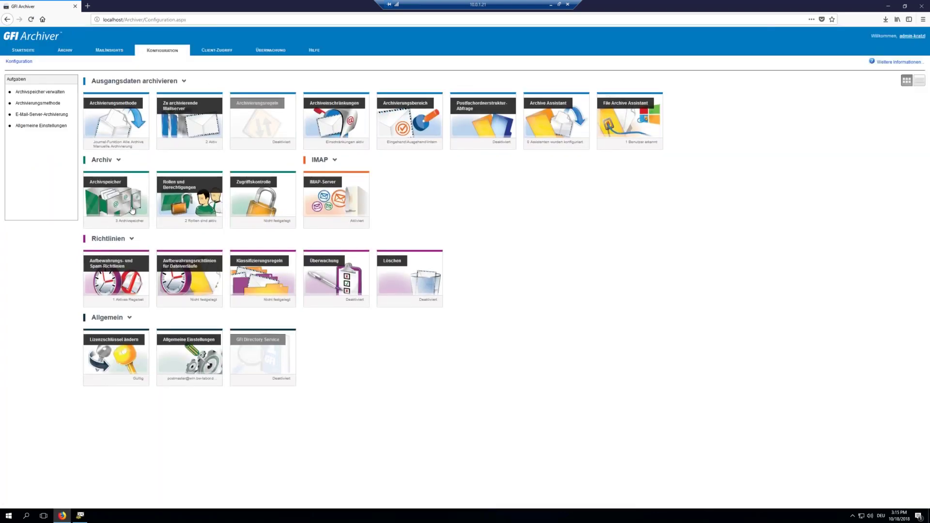
click(196, 196)
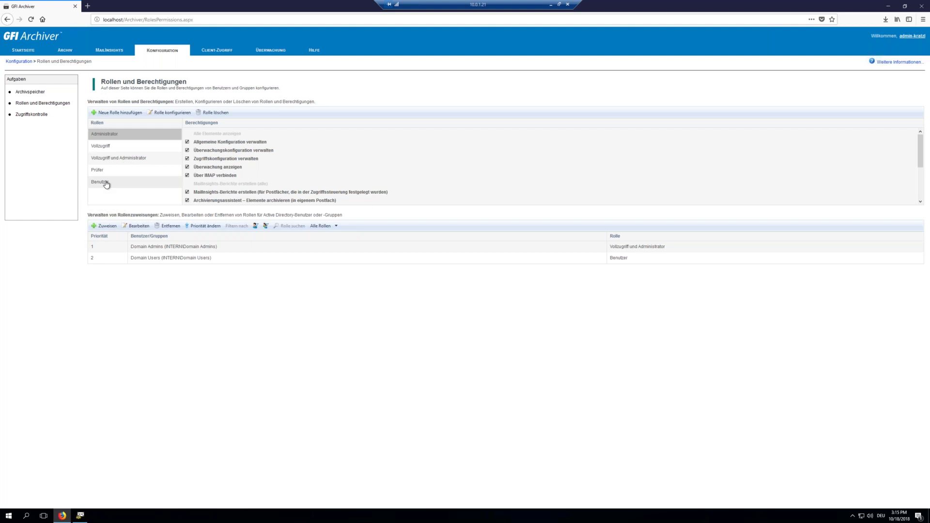
click(160, 182)
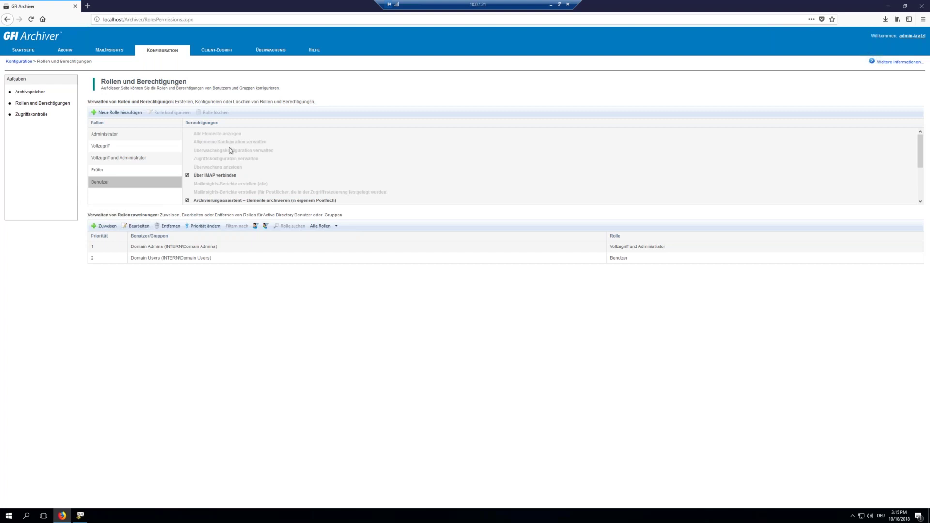
scroll(201, 152, down, 1)
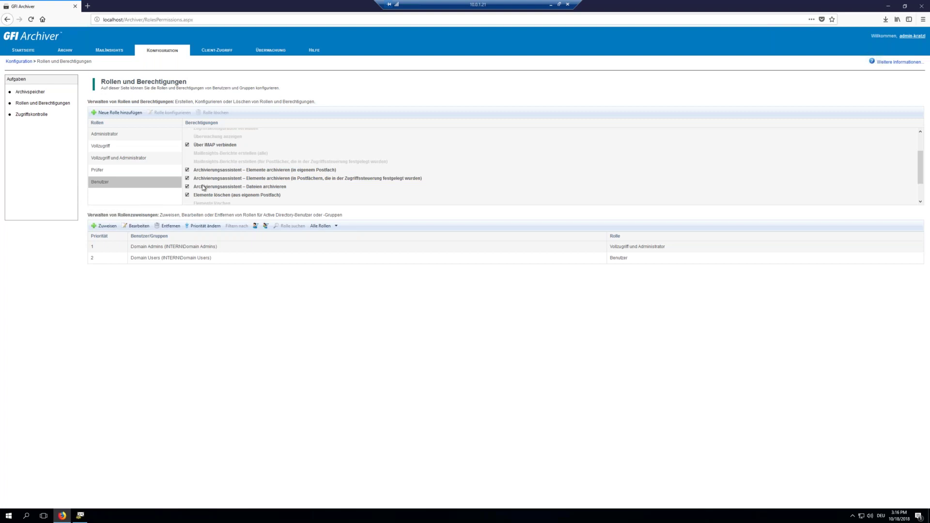
scroll(196, 161, down, 1)
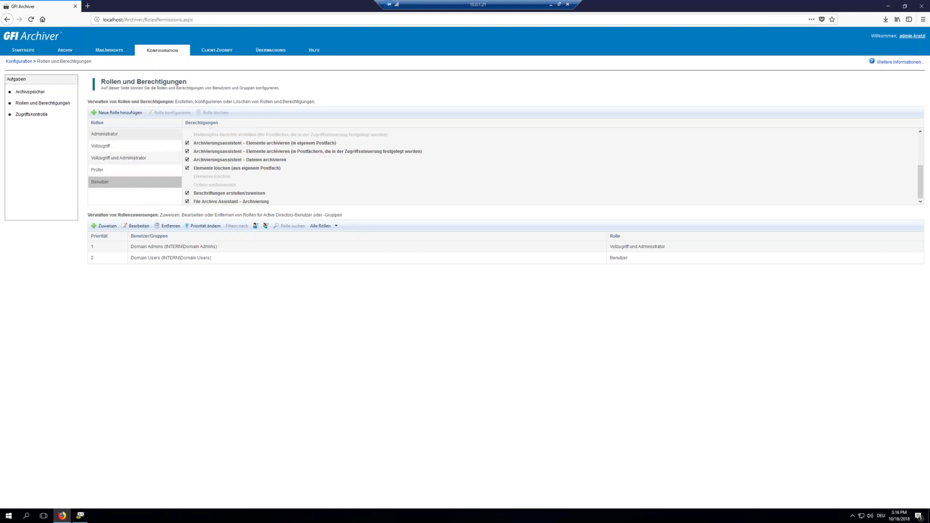
Look over the configuration overview and the connectors and downloads offered under Client-Zugriff
click(166, 51)
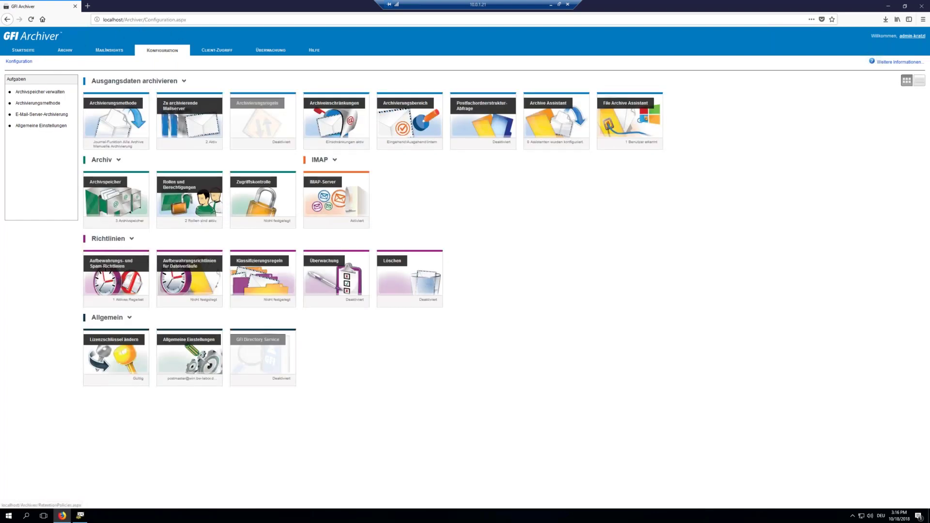
click(217, 52)
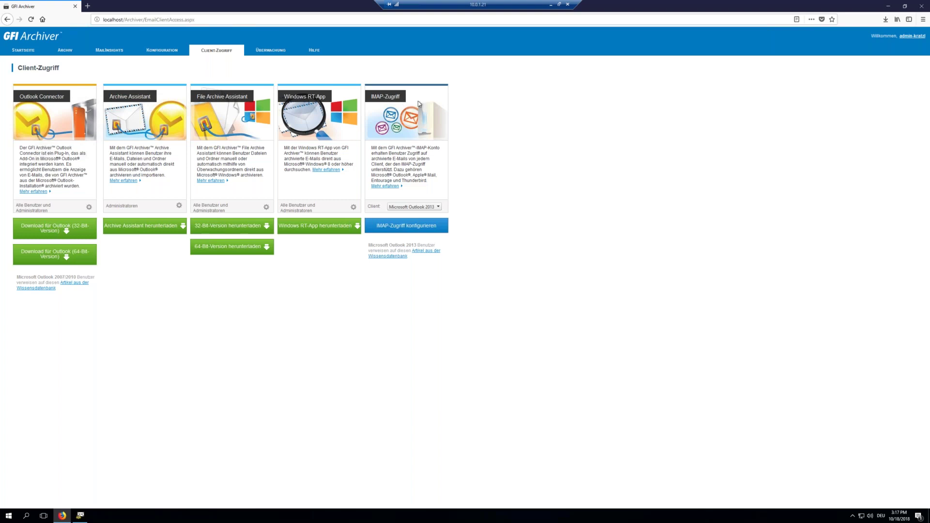
Browse the administrator mailbox's Posteingang in the archive's folder view and return to the archived items view
click(75, 55)
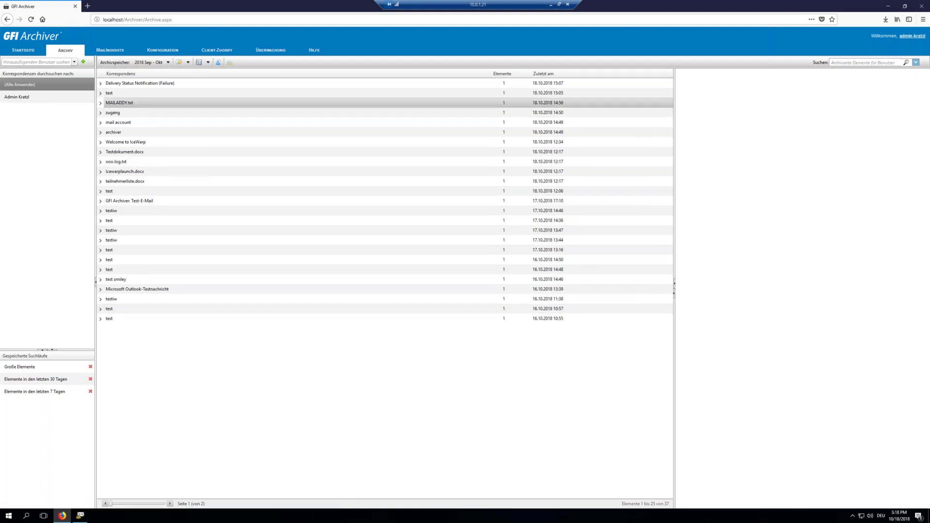
click(209, 63)
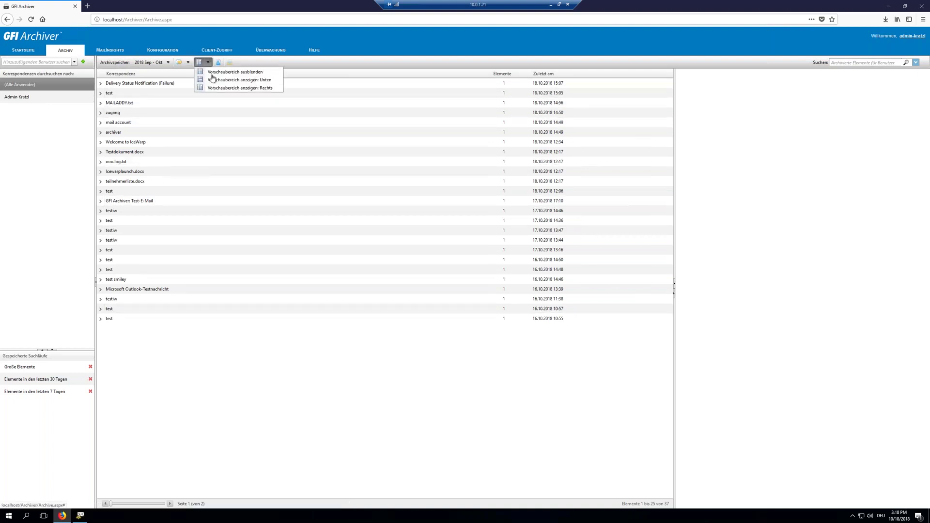
click(188, 62)
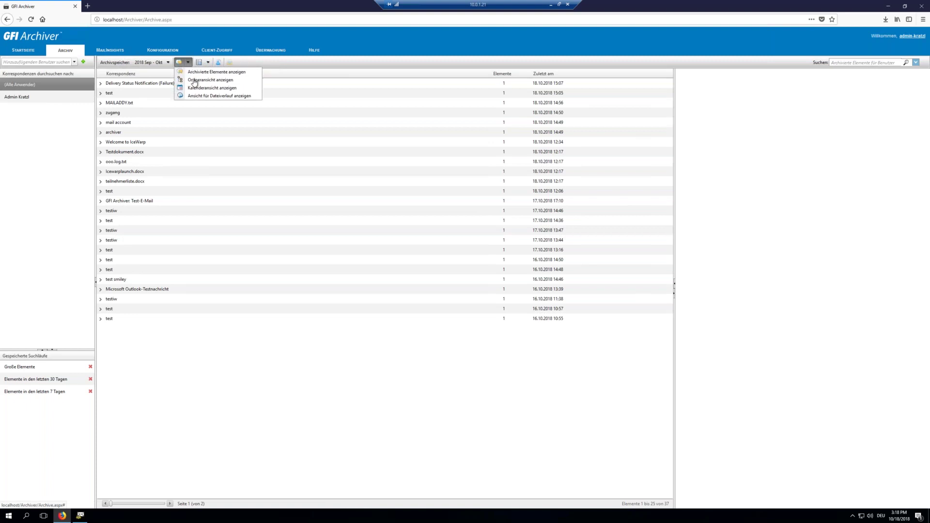
click(194, 79)
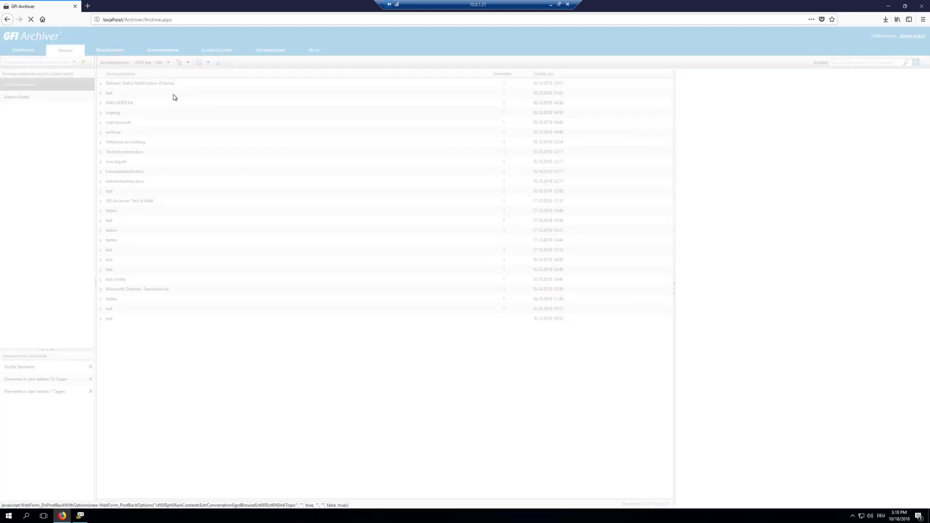
click(46, 95)
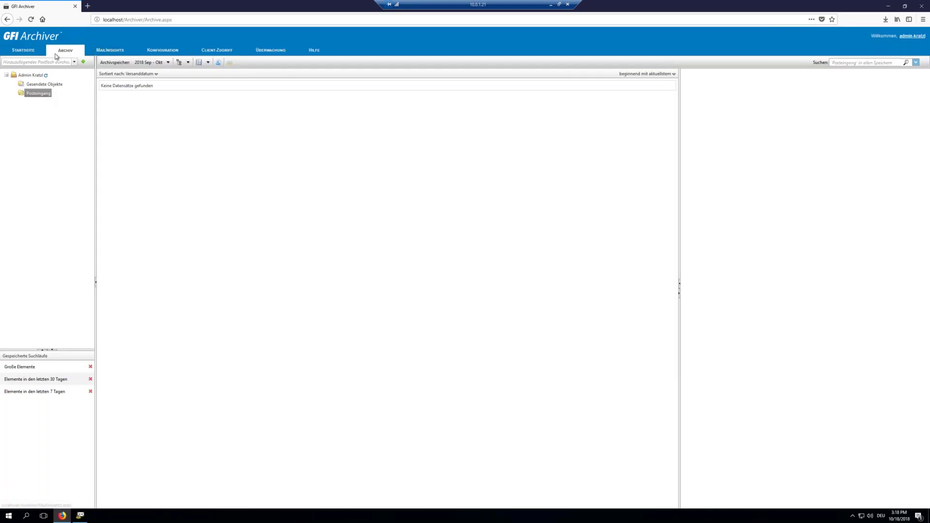
click(188, 62)
click(190, 73)
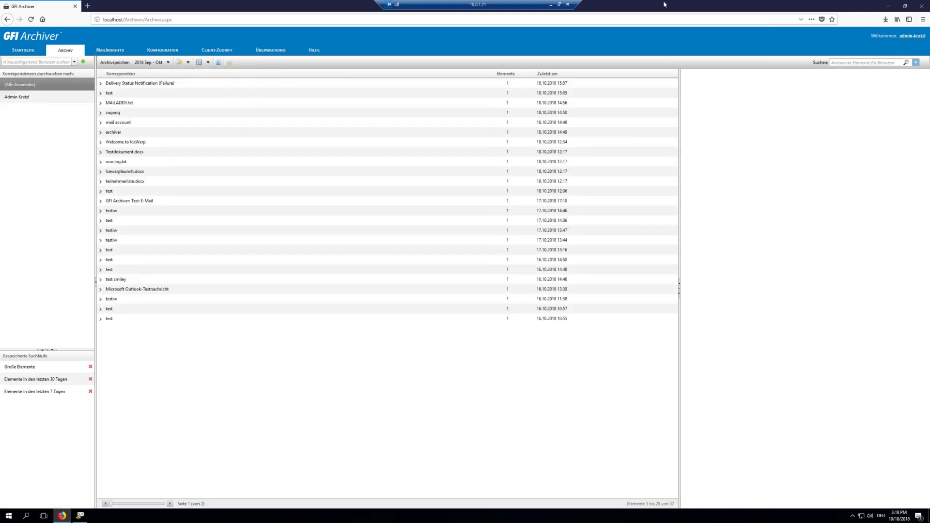
Leave the remote session for the user's GFI Archiver page in the local Chrome browser and maximize its window
click(550, 5)
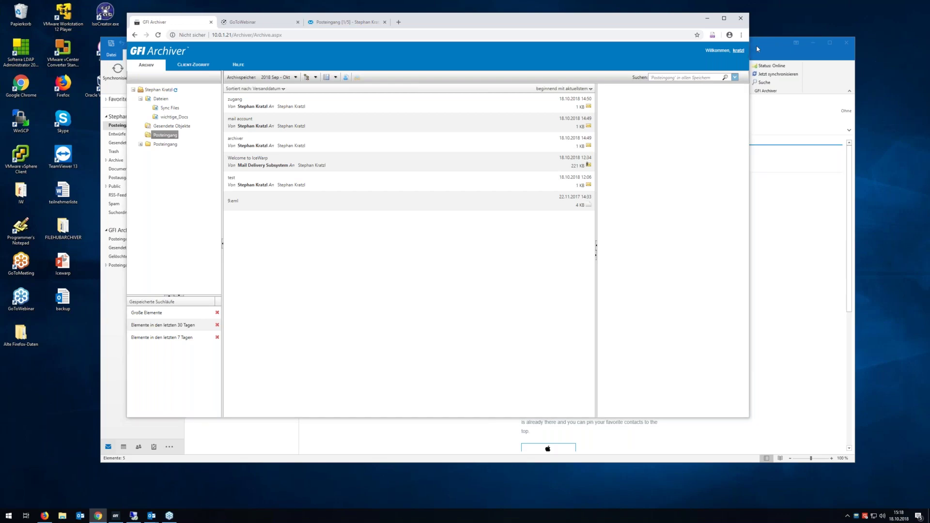
click(756, 45)
drag(636, 21, 650, 3)
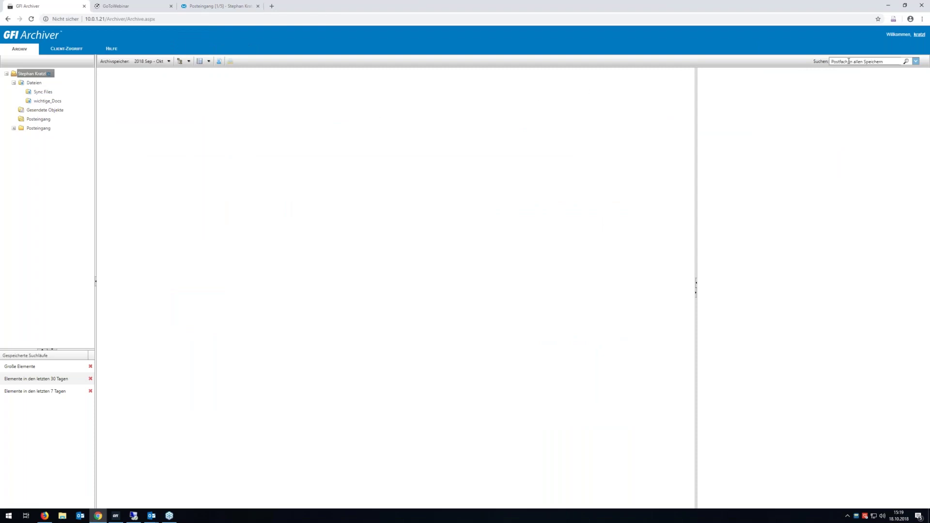
Collapse the Dateien folder in the mailbox tree and highlight the Archiver/Archive.aspx part of the page address
click(14, 83)
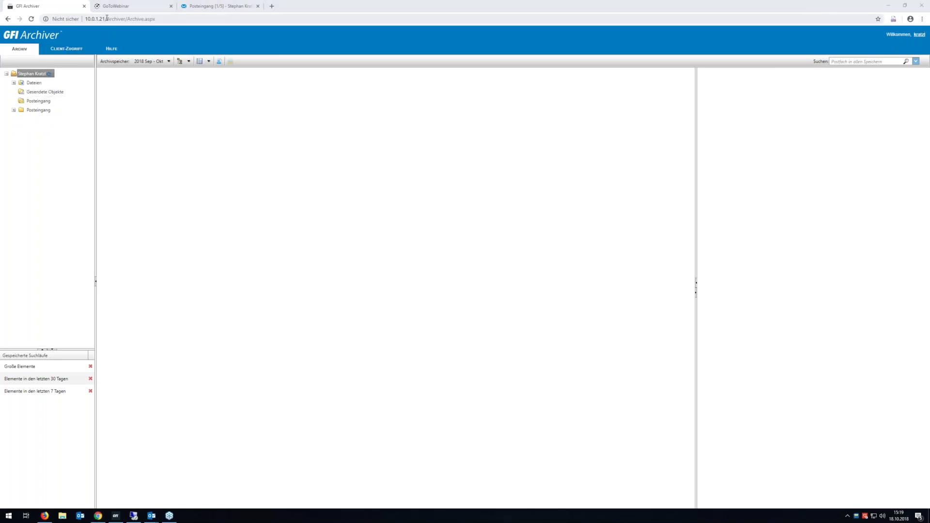
drag(107, 18, 113, 17)
key(shift+End)
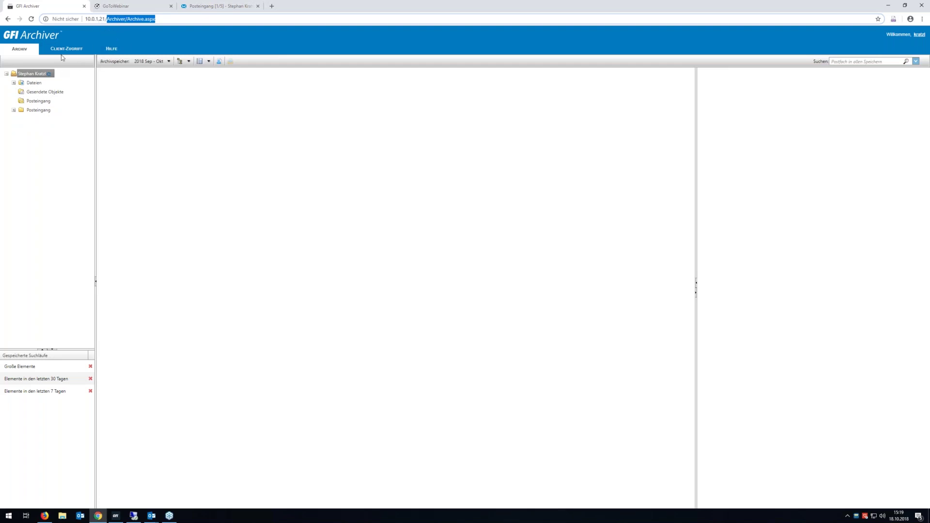
View the archived e-mails in the user's Posteingang and Gesendete Objekte folders
click(38, 110)
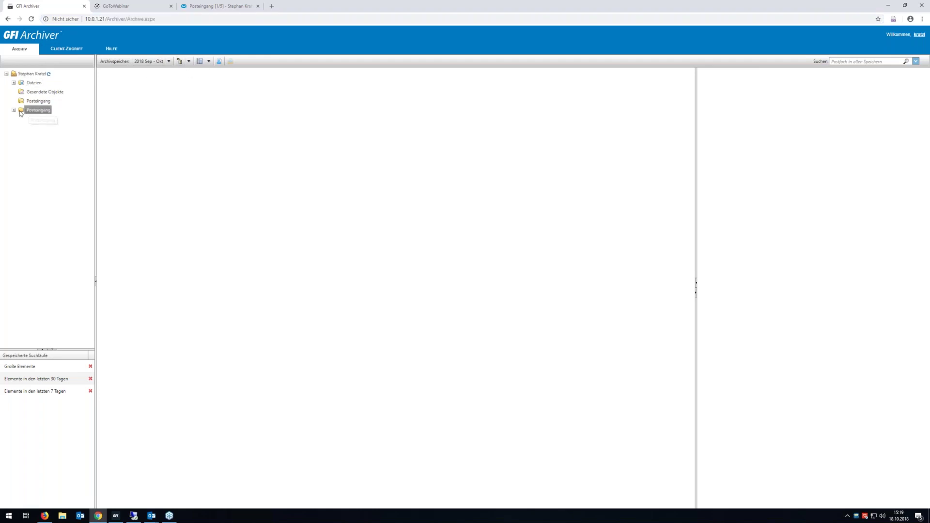
click(46, 102)
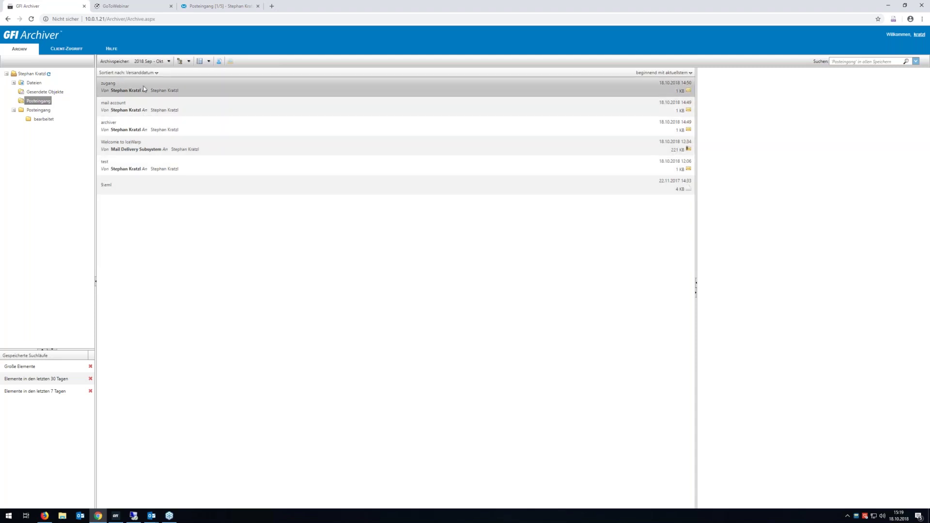
key(Up)
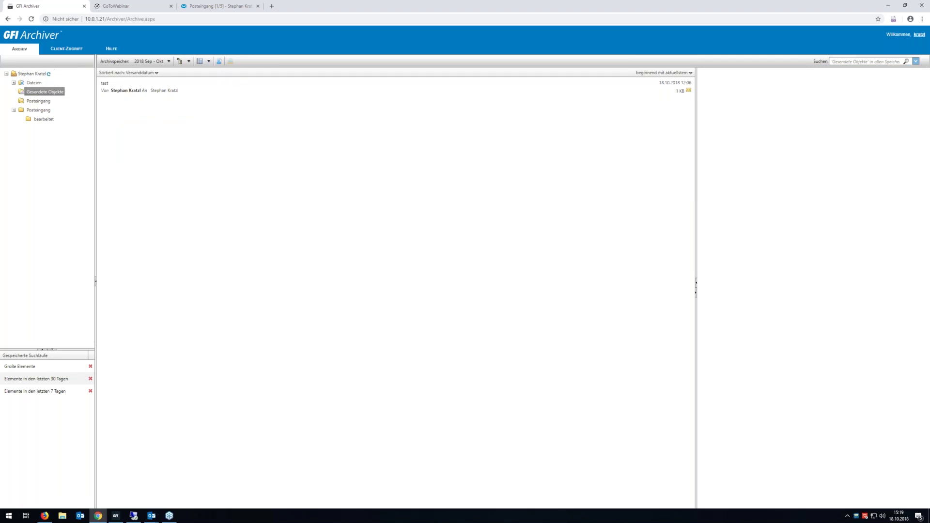
Examine the archived files in the Sync Files folder under Dateien and the user's Client-Zugriff page
click(14, 83)
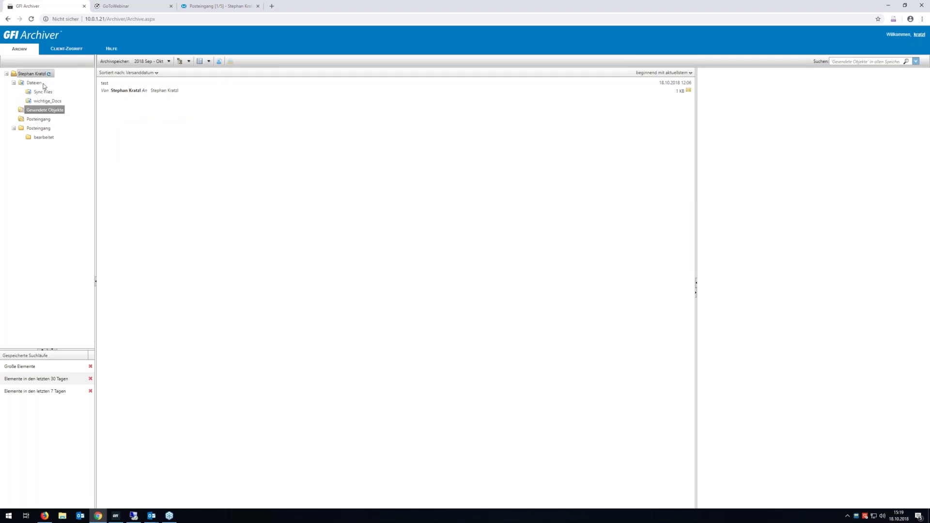
click(44, 93)
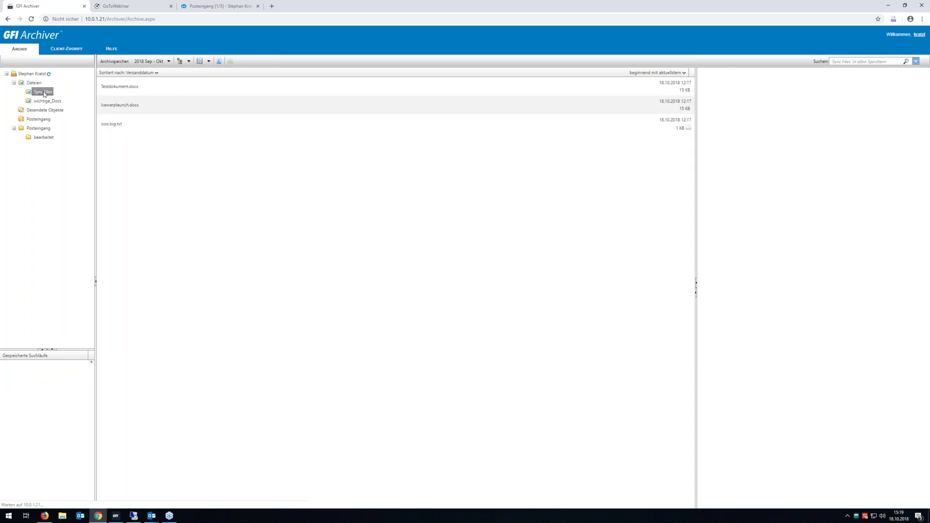
click(49, 102)
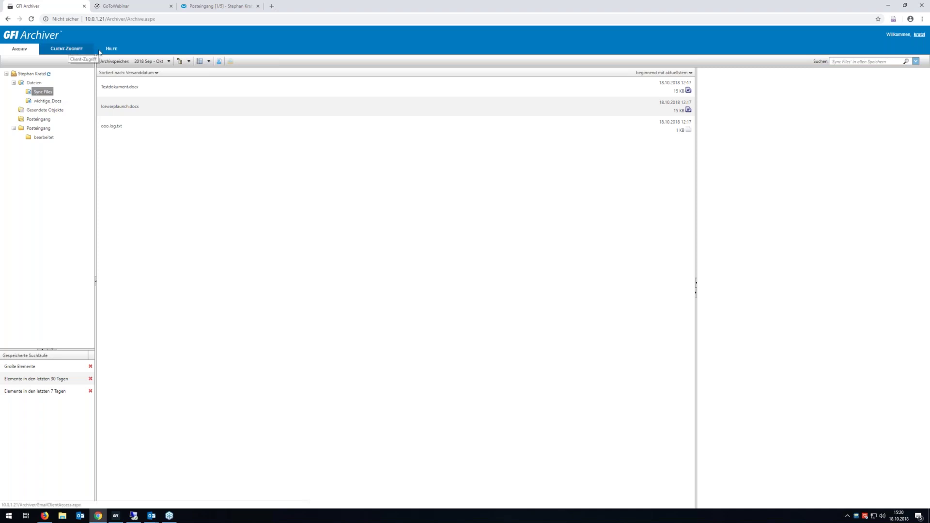
click(71, 49)
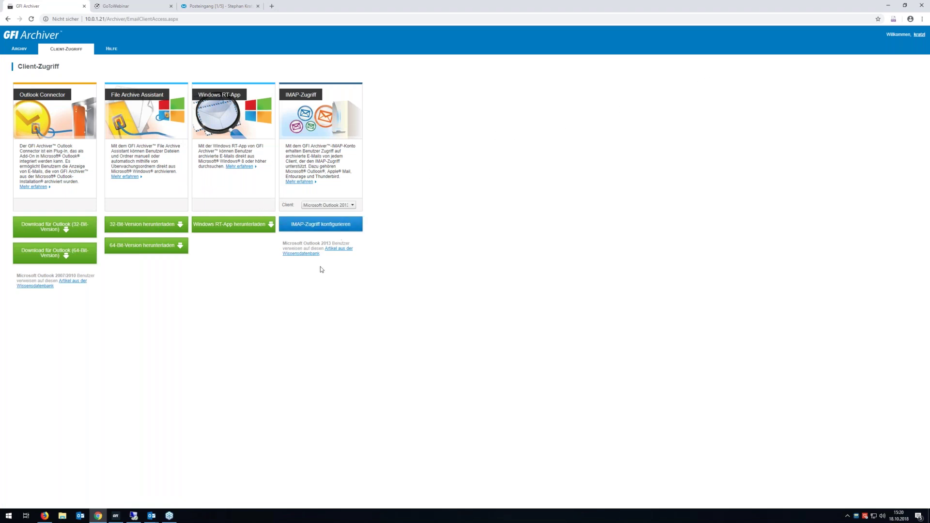
Minimize the browser to switch to Outlook and maximize its window
click(888, 8)
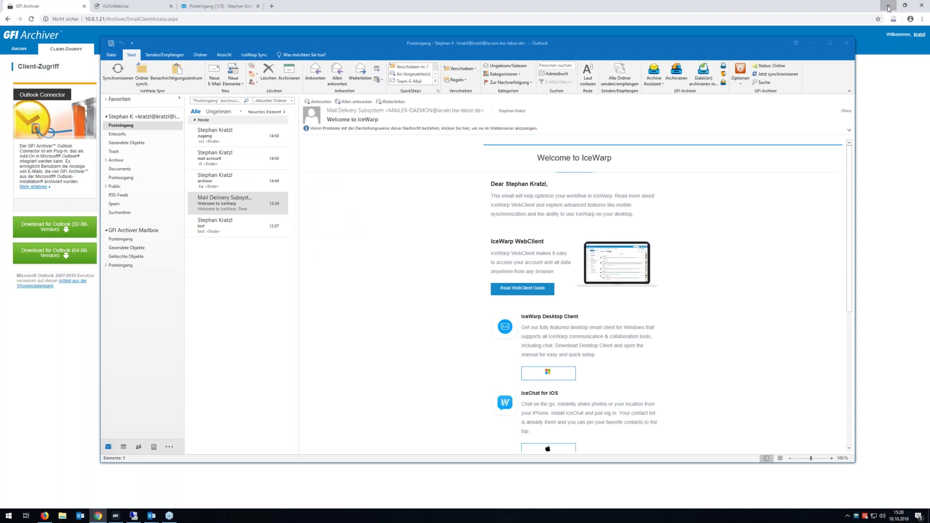
click(888, 9)
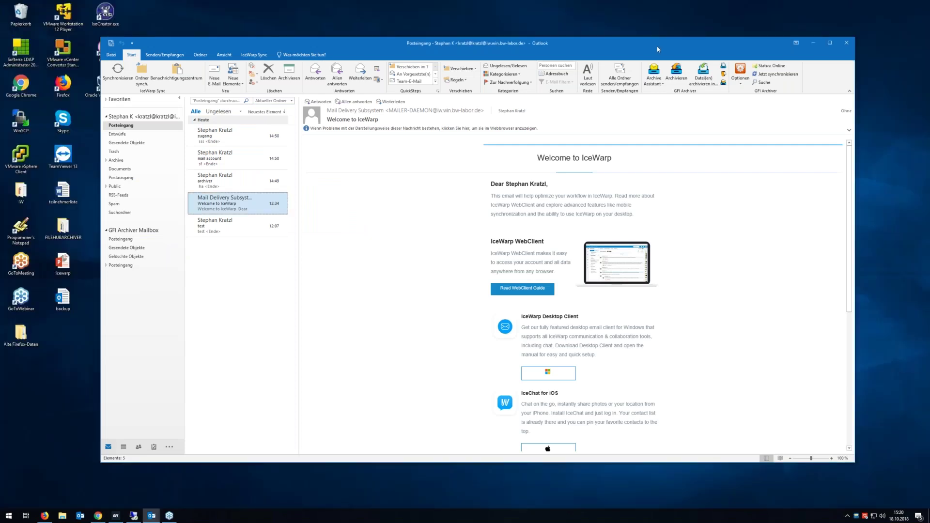
double_click(657, 49)
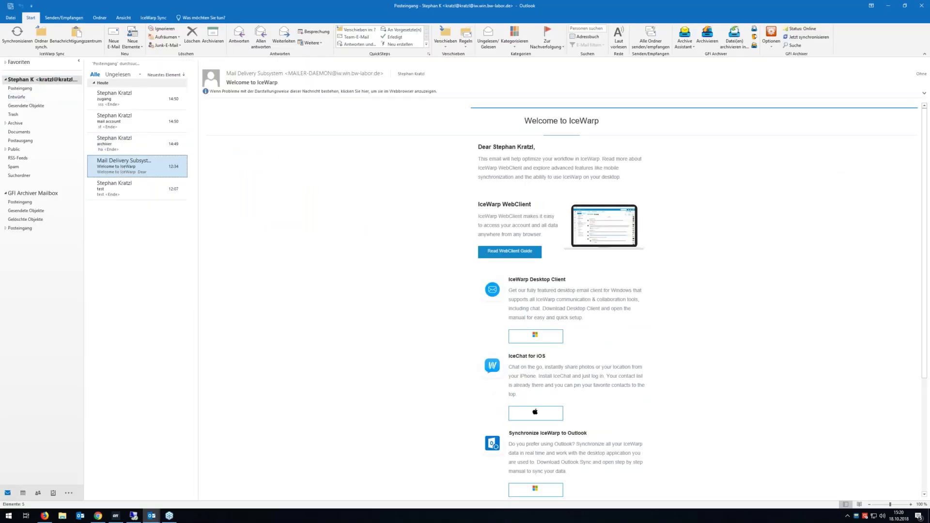
Open the mail account's Posteingang and start the GFI Archiver synchronization
click(24, 88)
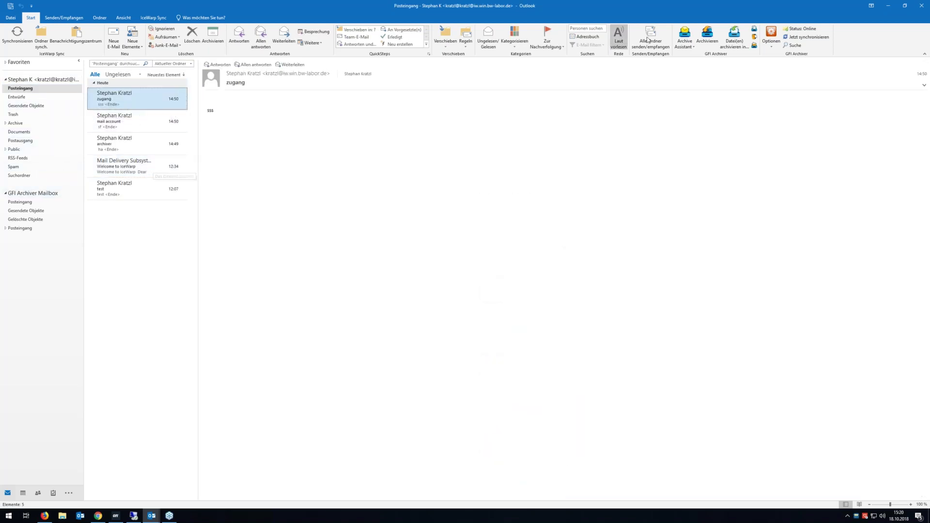
click(795, 39)
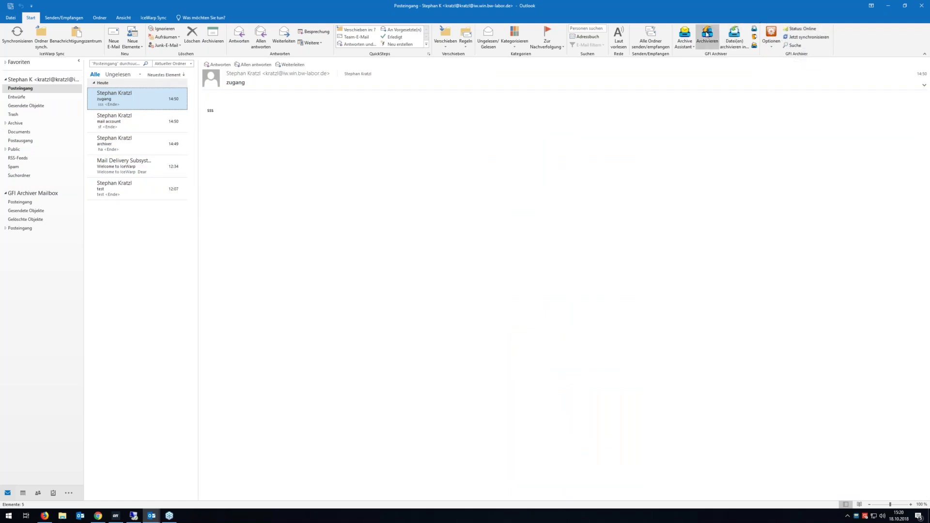
Synchronize with GFI Archiver immediately and check the Posteingang and Gesendete Objekte folders of the GFI Archiver Mailbox
click(804, 38)
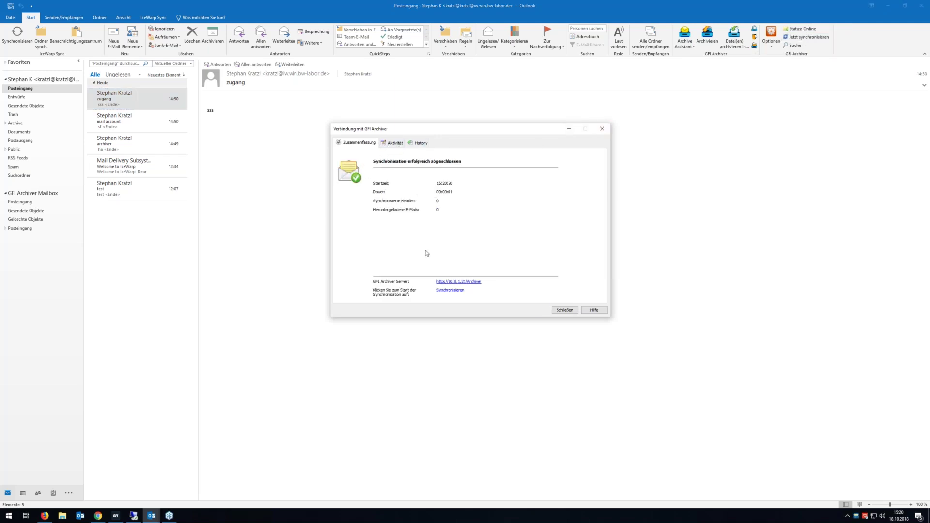
click(602, 130)
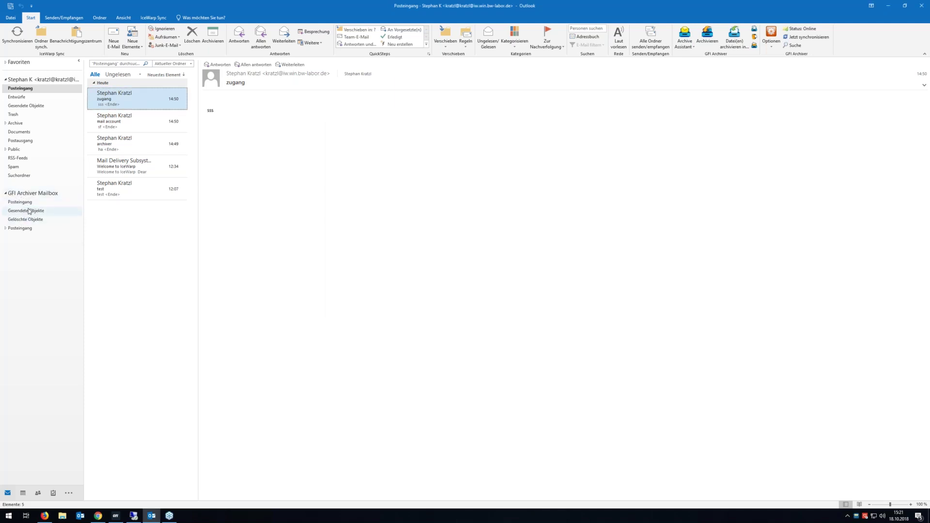
click(22, 202)
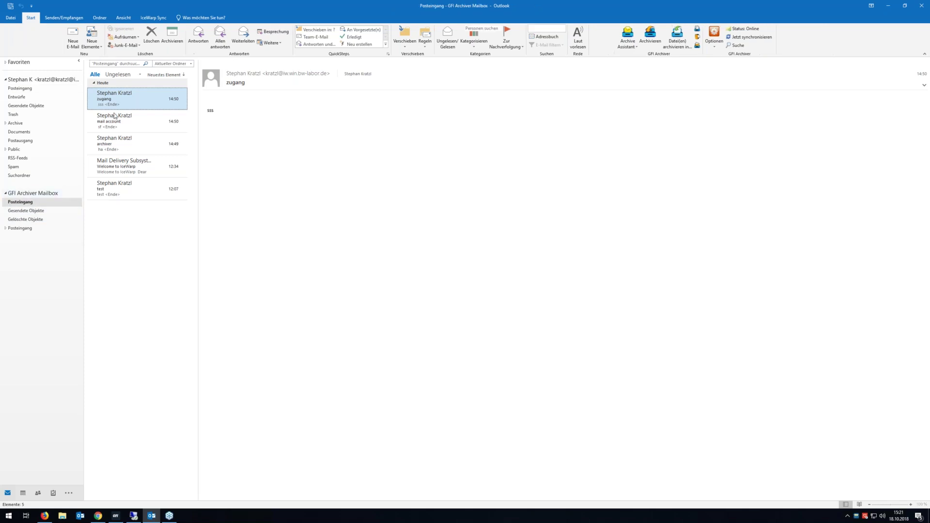
key(Down)
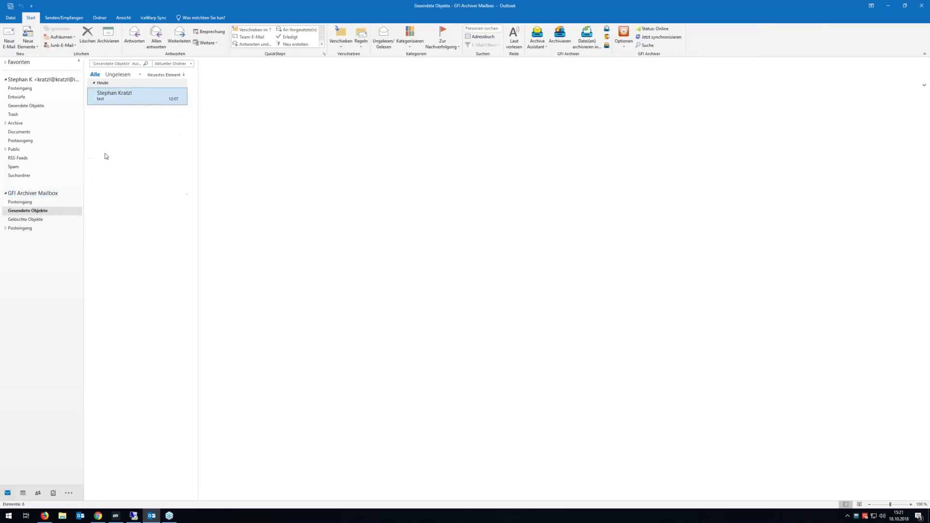
key(Up)
Try to delete the 9.eml message from the GFI Archiver Mailbox's Posteingang
click(112, 147)
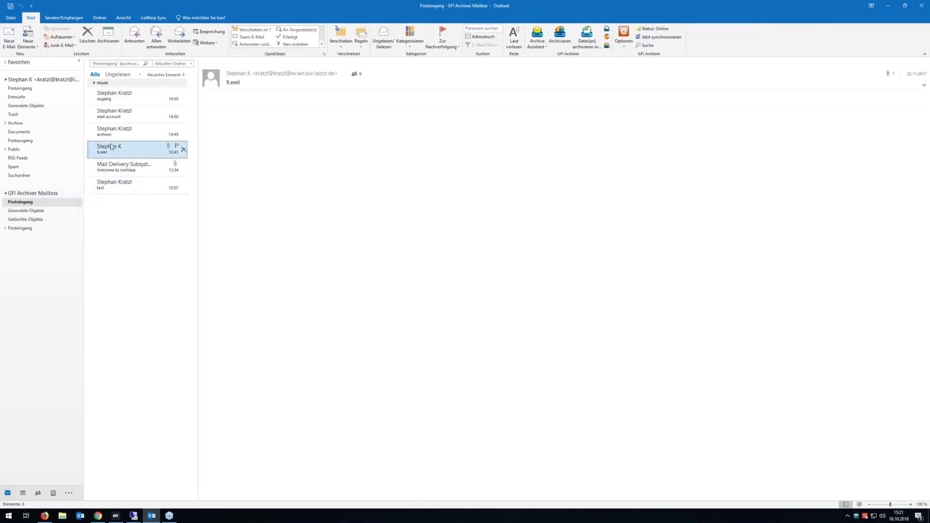
right_click(112, 147)
click(142, 265)
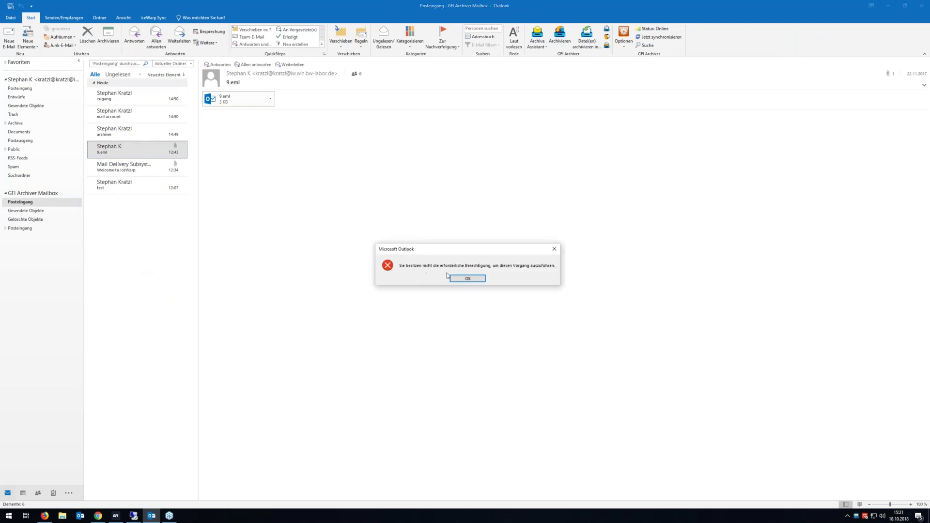
click(468, 279)
Delete the archiver, Welcome to IceWarp and test e-mails from the mail account's Posteingang and recheck the GFI Archiver Mailbox's Posteingang
click(45, 89)
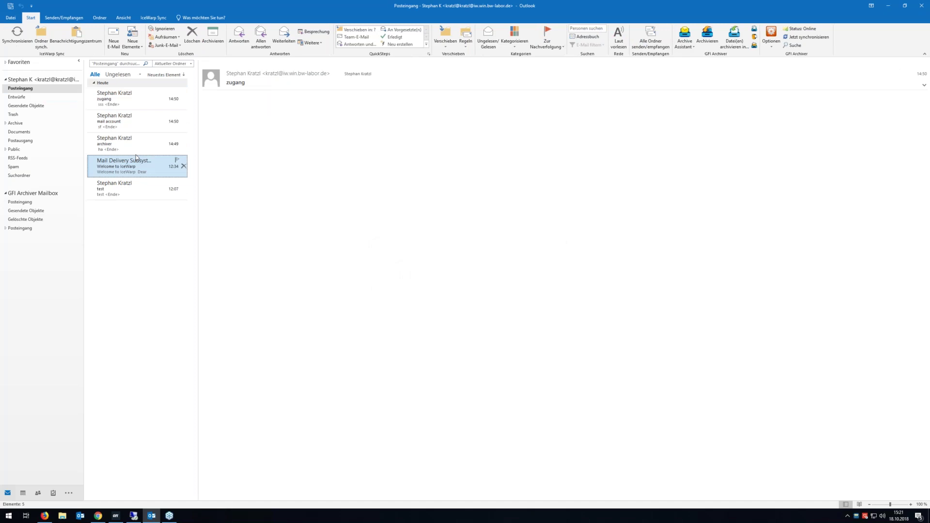
click(130, 141)
shift+click(130, 187)
right_click(131, 171)
click(155, 290)
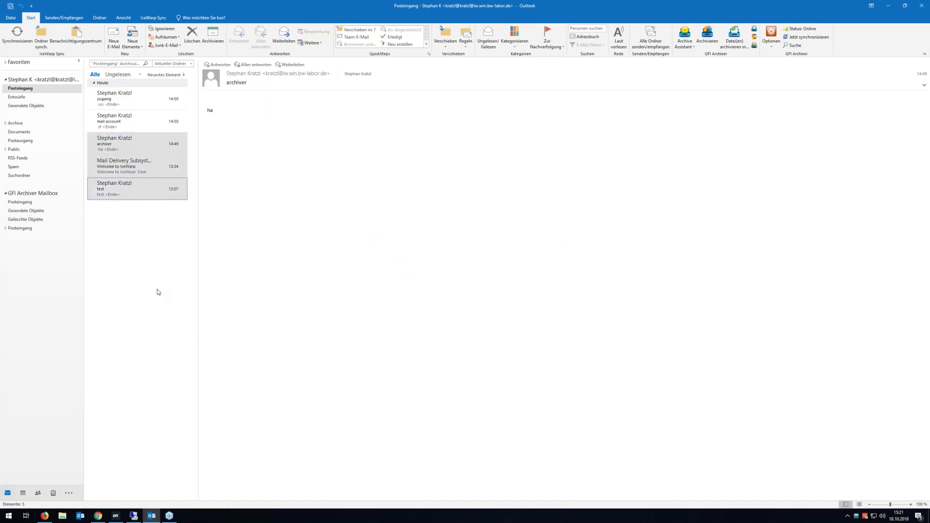
click(21, 202)
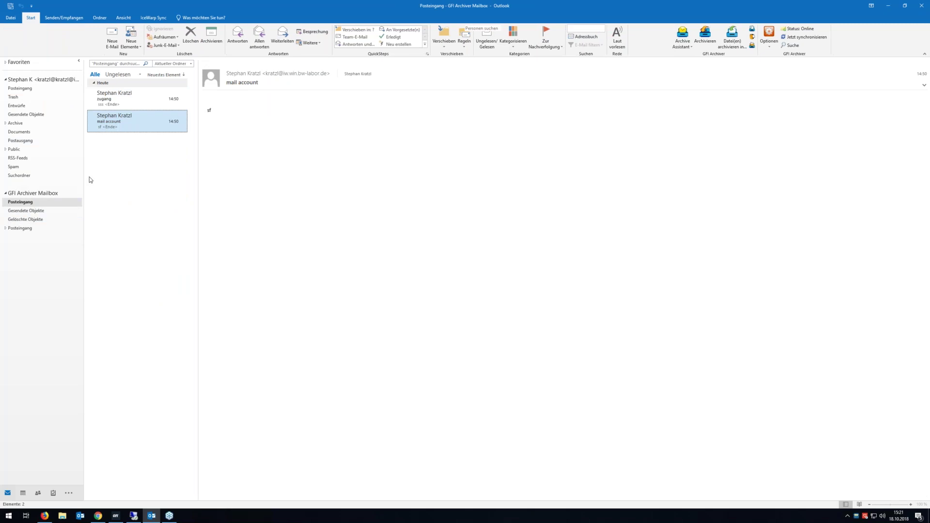
Archive the zugang e-mail from the mail account's Posteingang manually to GFI Archiver
click(26, 90)
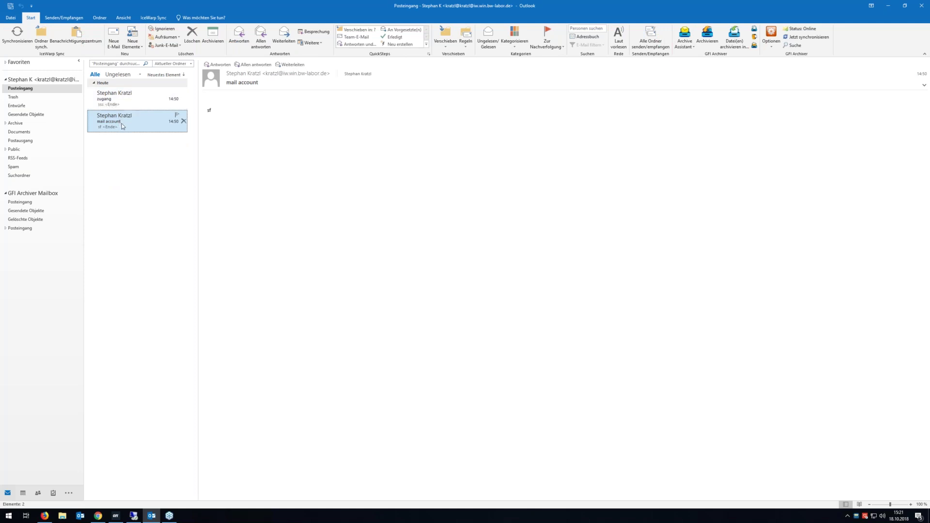
click(145, 98)
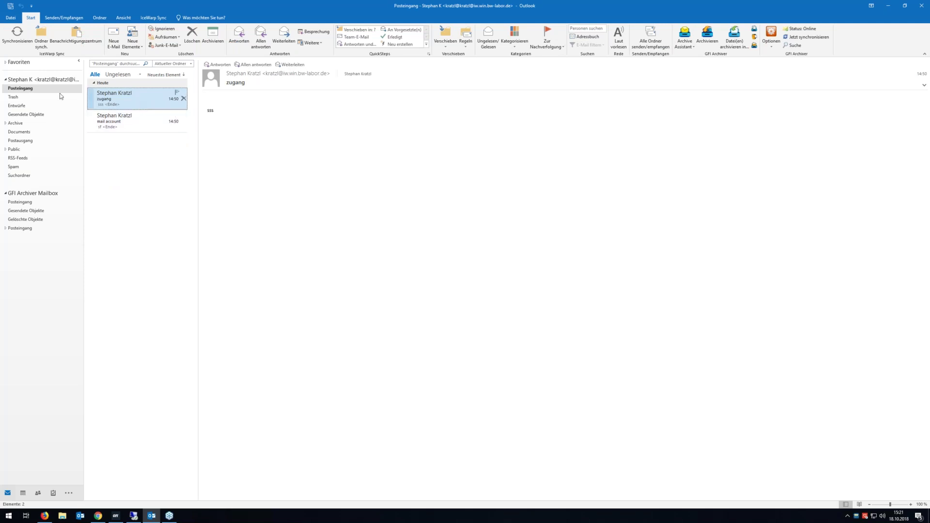
right_click(38, 89)
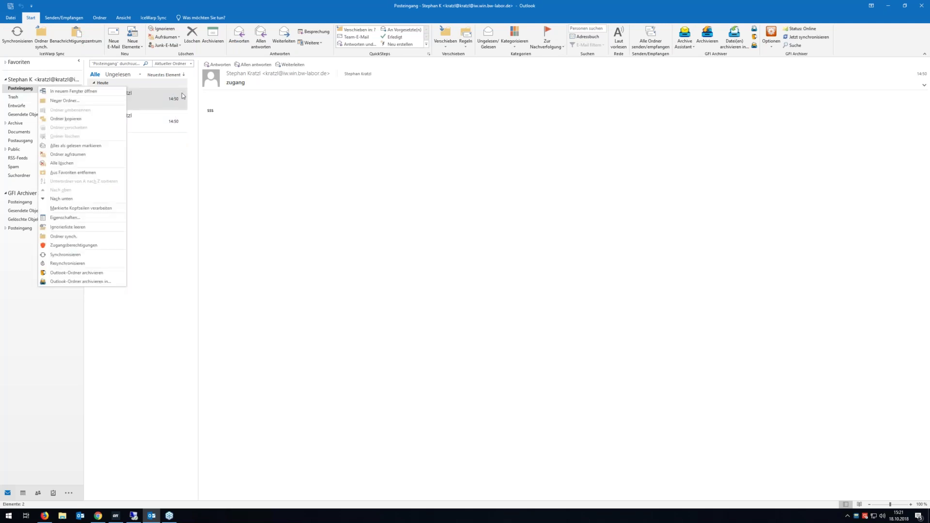
right_click(146, 96)
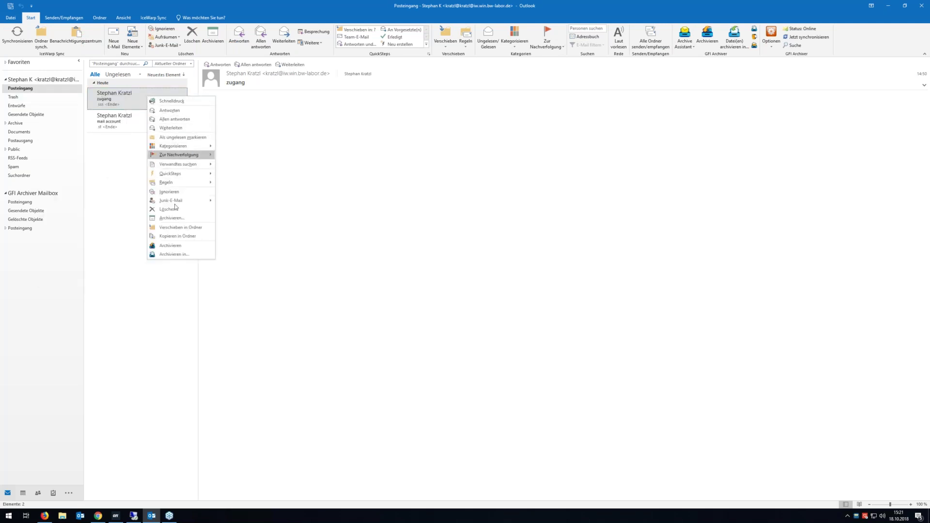
click(161, 246)
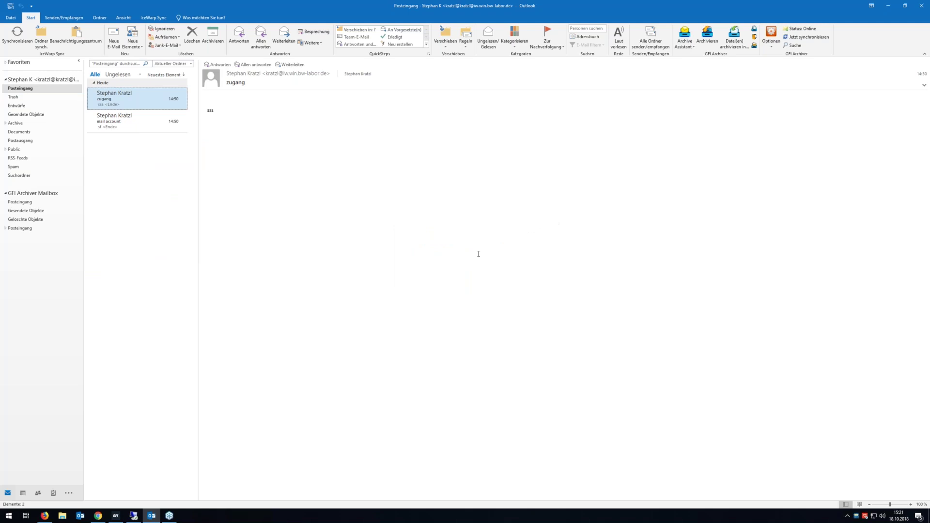
View the messages from 9.eml up to zugang in the GFI Archiver Mailbox's Posteingang, and return to the mail account's Posteingang
click(30, 202)
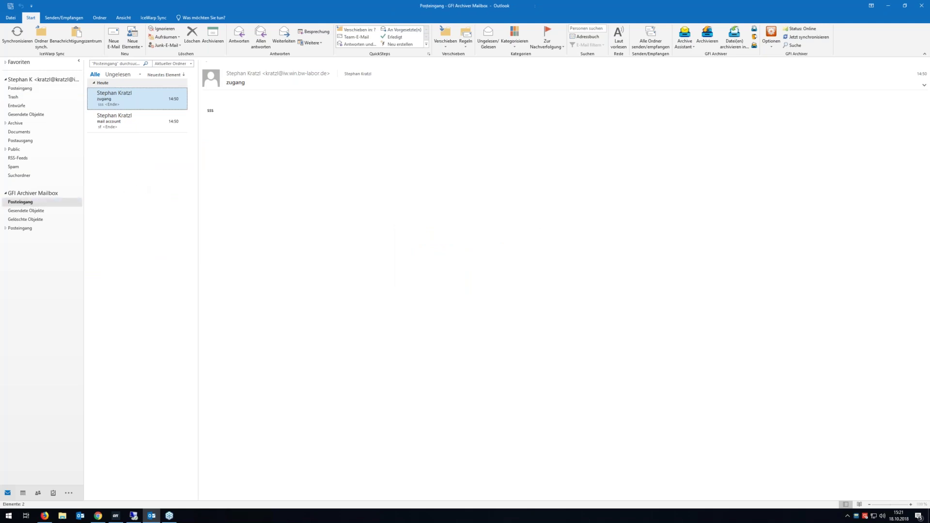
click(129, 148)
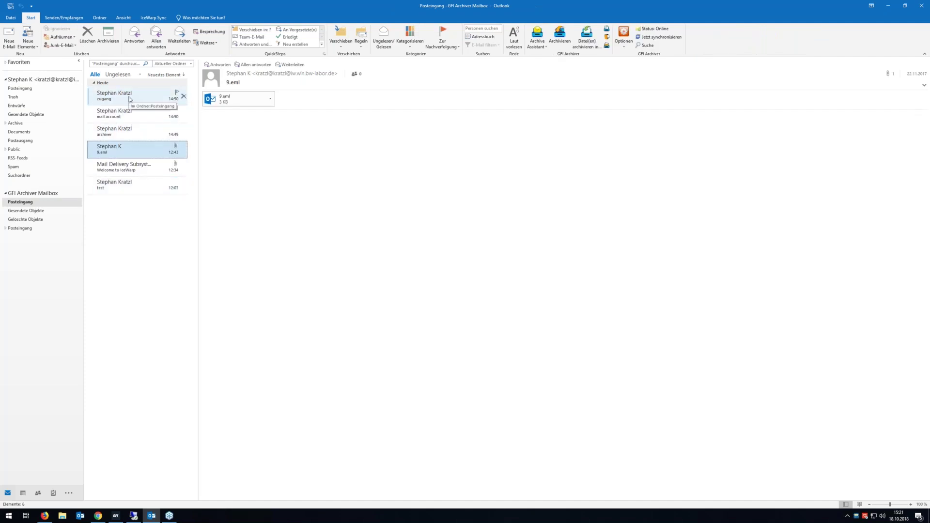
key(Up)
key(Up)
key(Up)
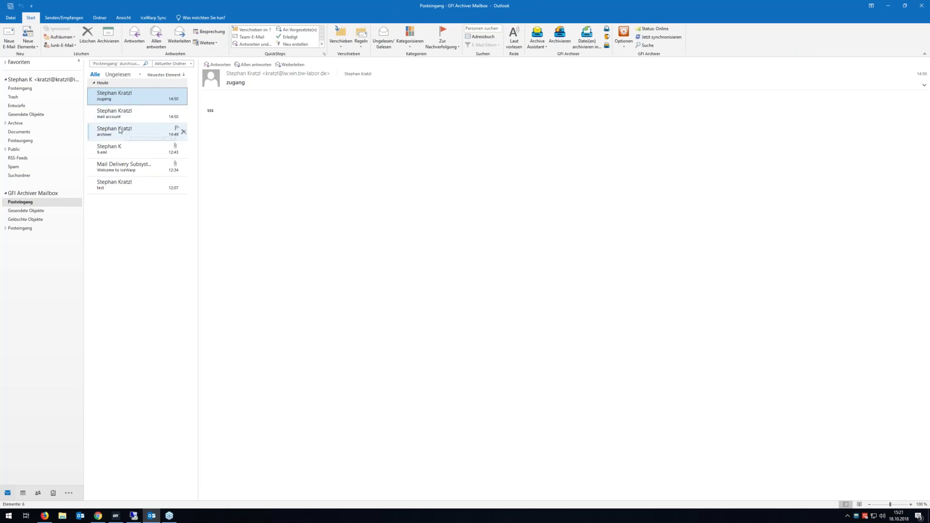
click(19, 89)
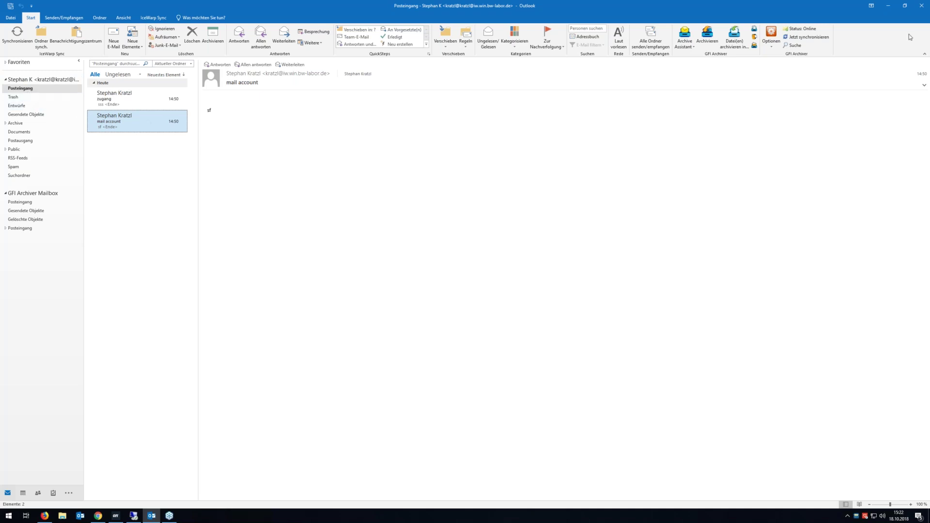
Switch from Outlook to the GFI Archiver app and view today's archived e-mails archiver, mail account and Welcome to IceWarp
click(892, 8)
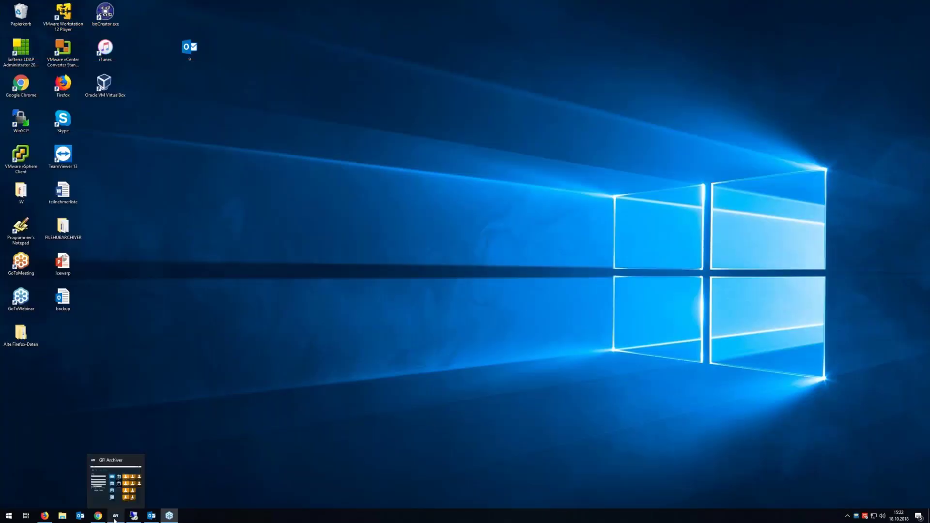
click(114, 515)
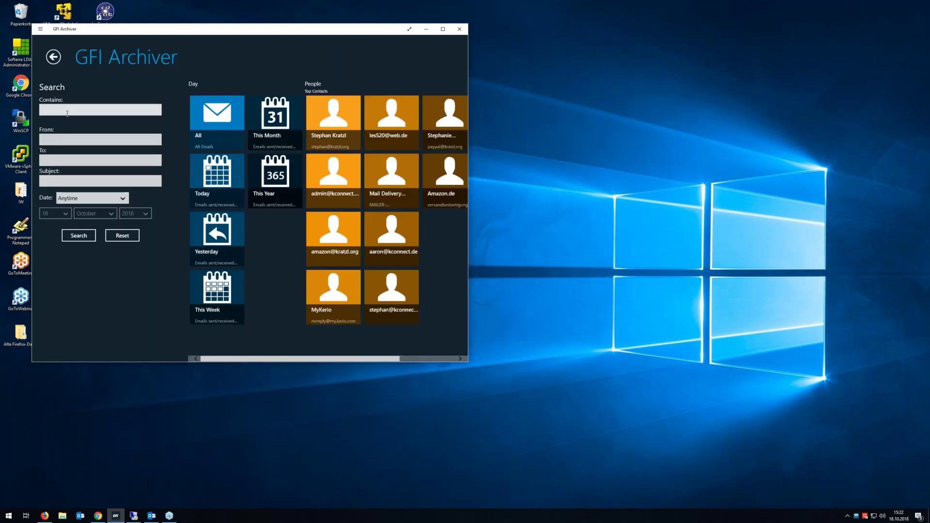
click(212, 176)
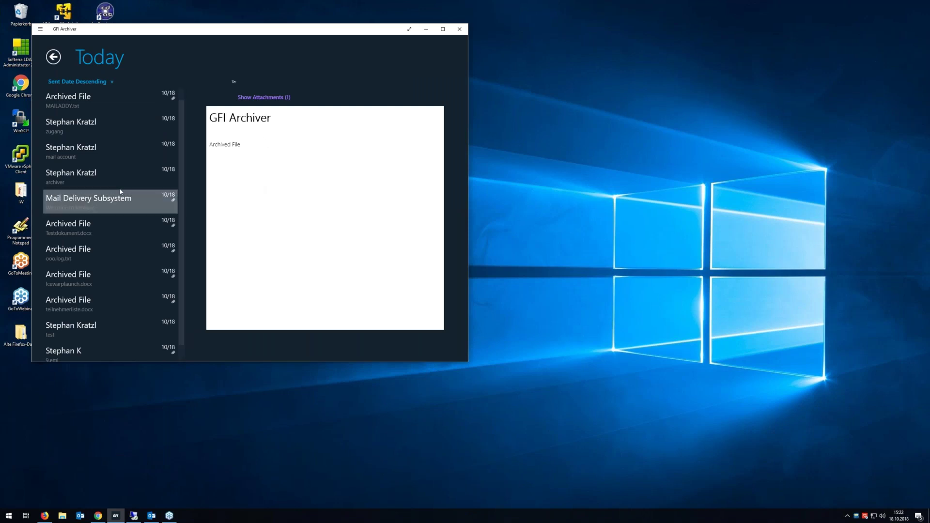
click(97, 177)
click(97, 151)
click(97, 201)
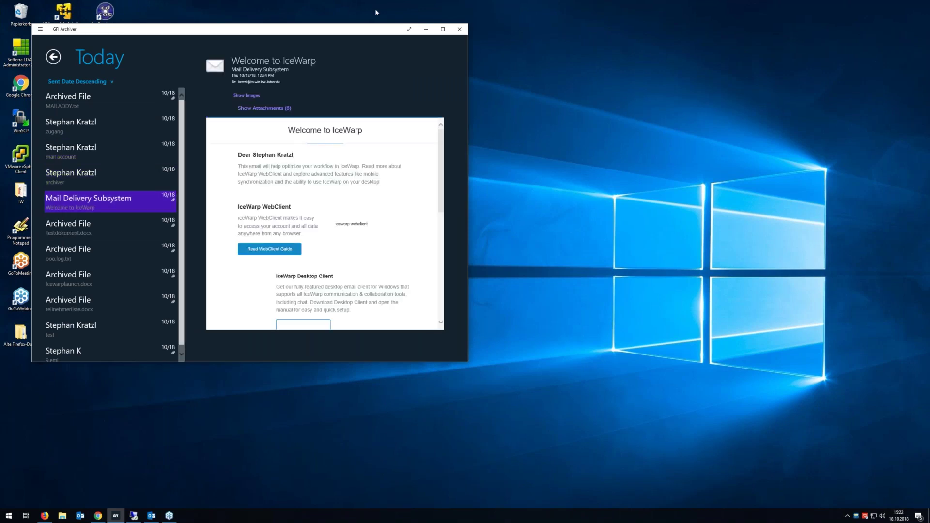
click(429, 30)
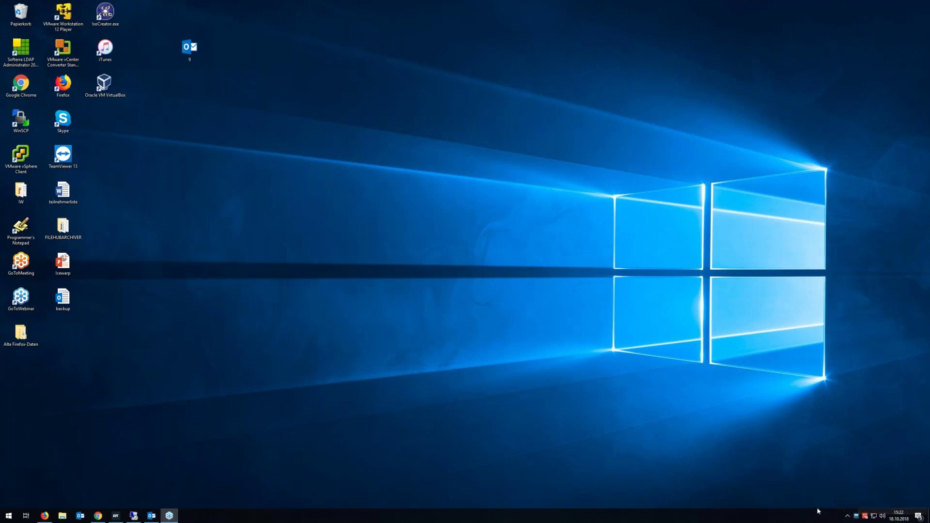
Open the File Archive Assistant's settings and examine its connection and synchronized folders
right_click(855, 515)
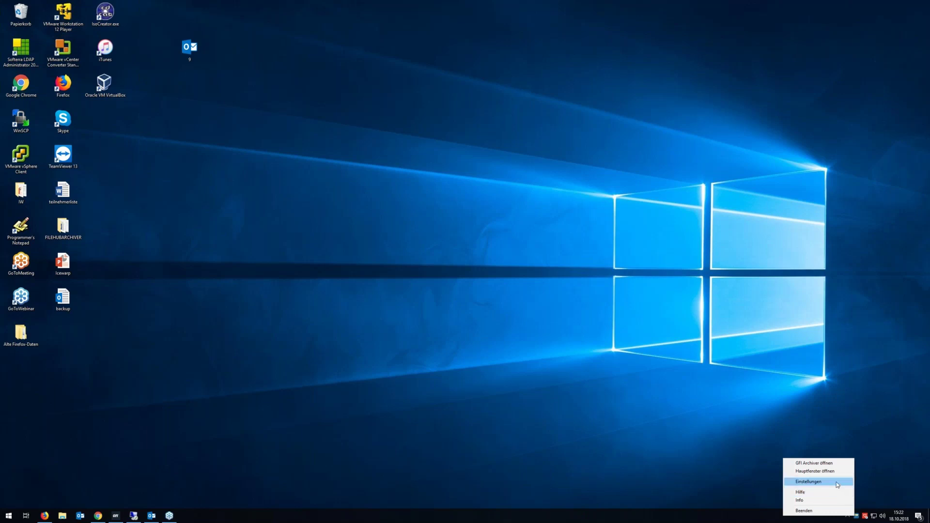
click(838, 485)
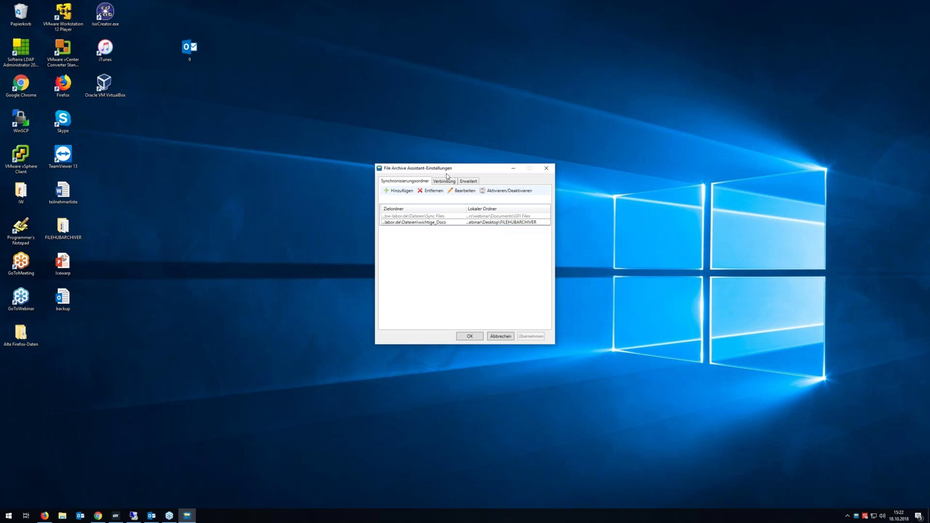
drag(440, 166, 399, 143)
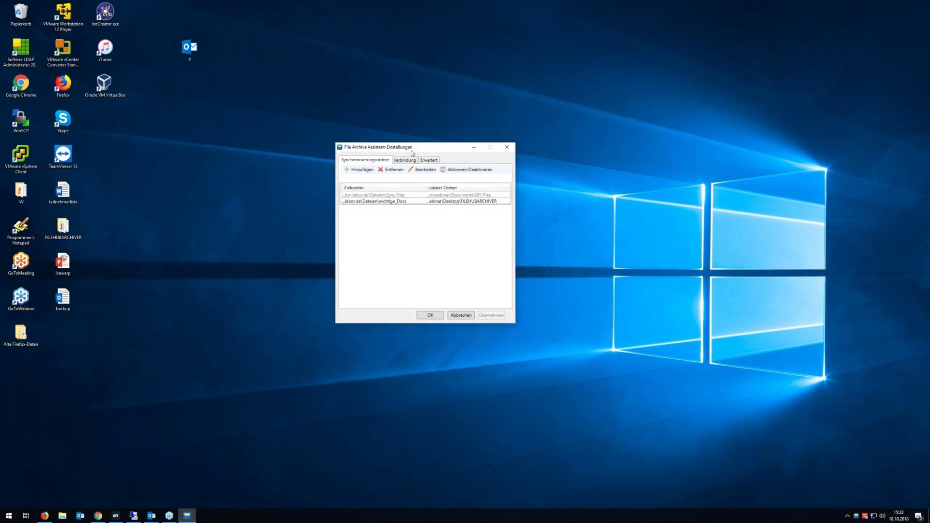
click(404, 159)
click(382, 159)
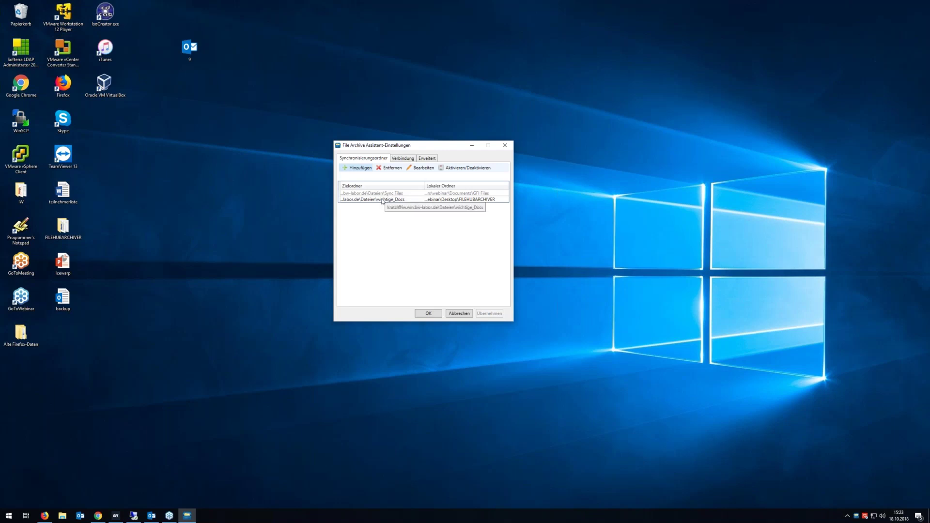
Open the FILEHUBARCHIVER desktop folder and compare its files with the wichtige_Docs folder of the web archive in the browser
click(62, 229)
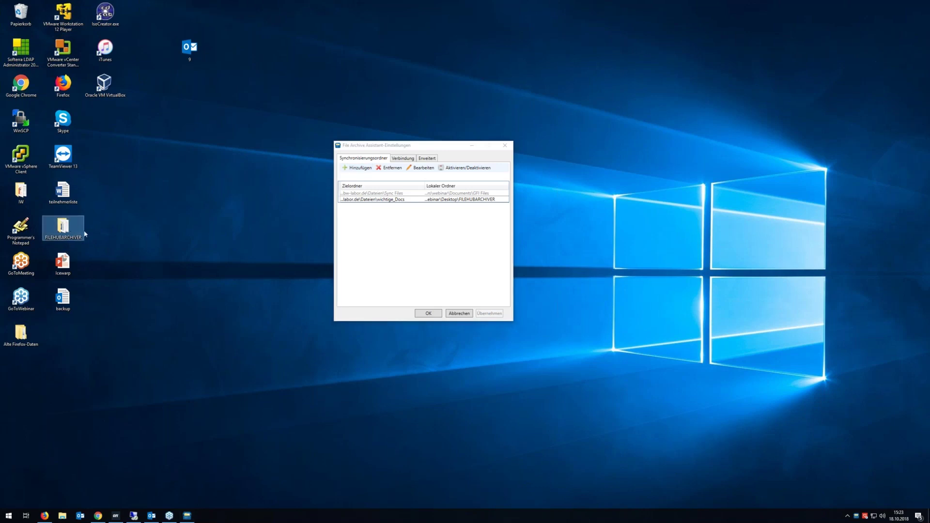
double_click(67, 228)
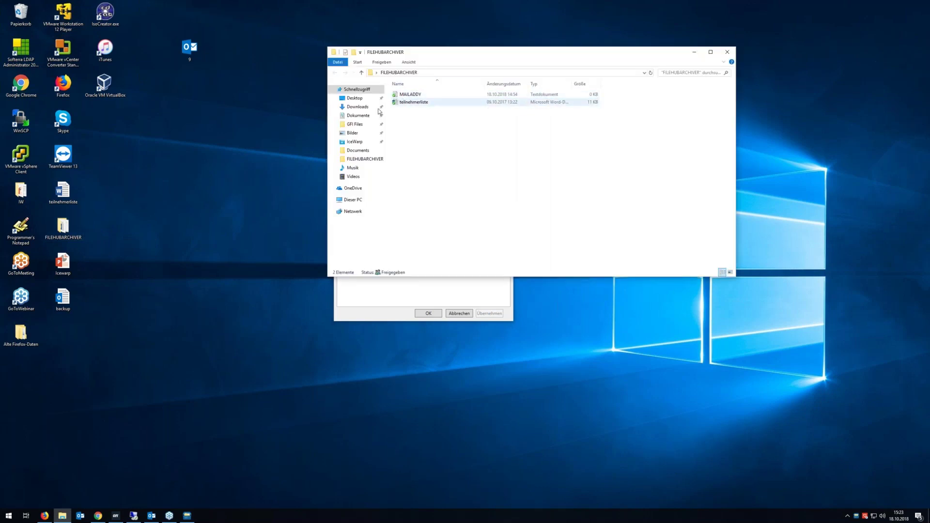
click(98, 518)
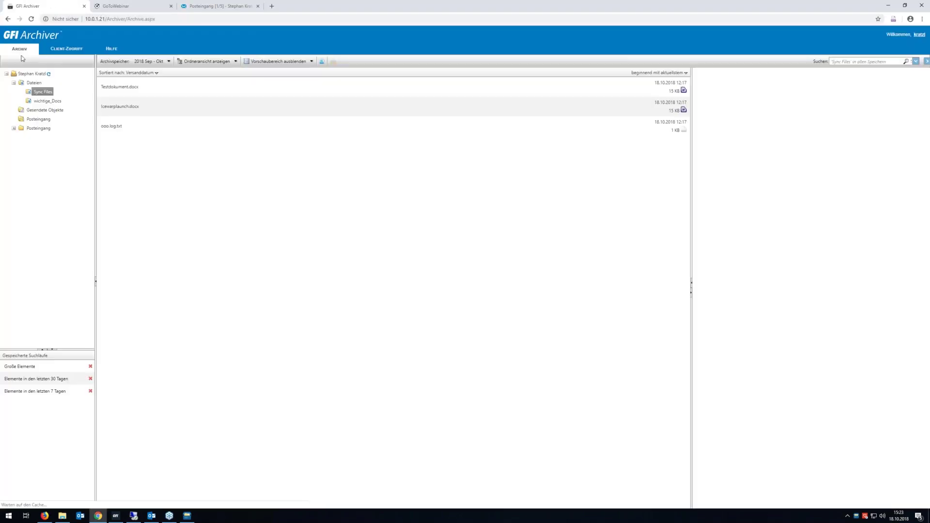
click(49, 100)
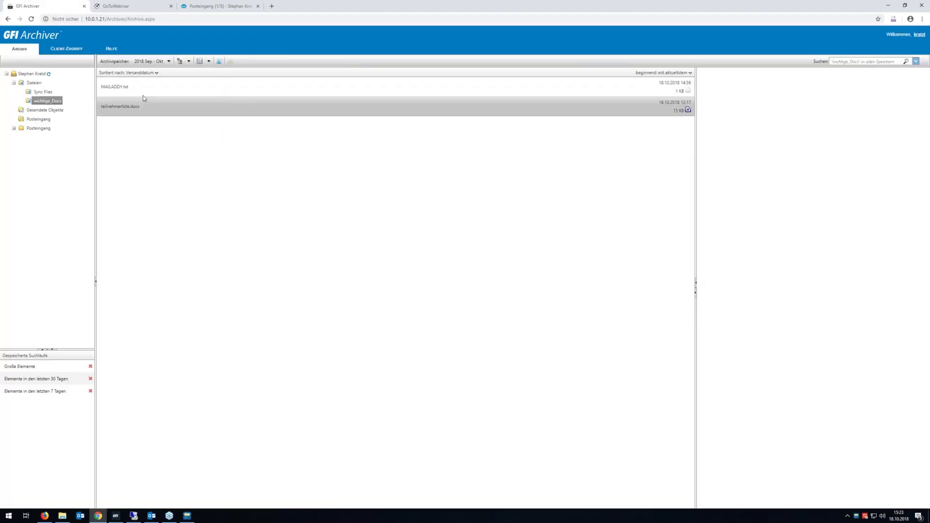
click(889, 8)
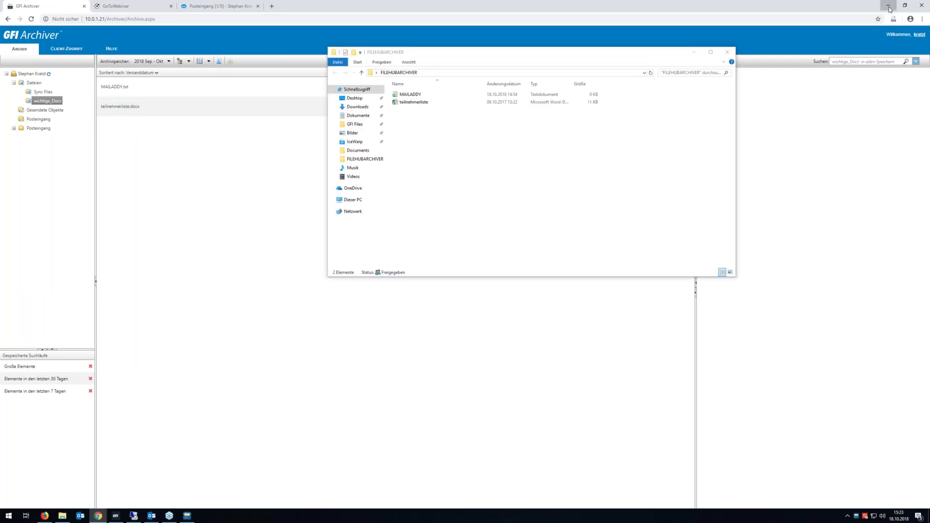
click(889, 8)
Move the Icewarp presentation from the desktop into the FILEHUBARCHIVER folder and display the File Archive Assistant's activity list
drag(63, 261, 68, 235)
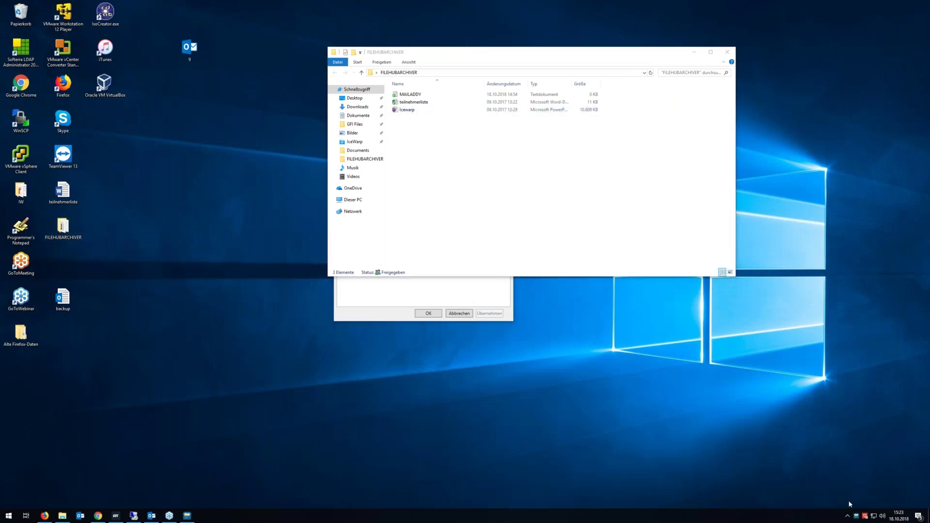
right_click(857, 517)
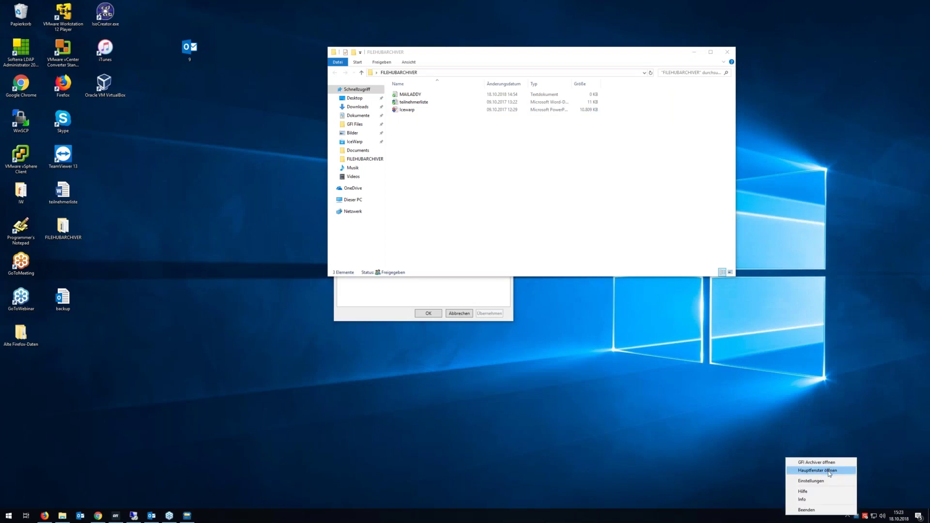
click(829, 471)
click(359, 200)
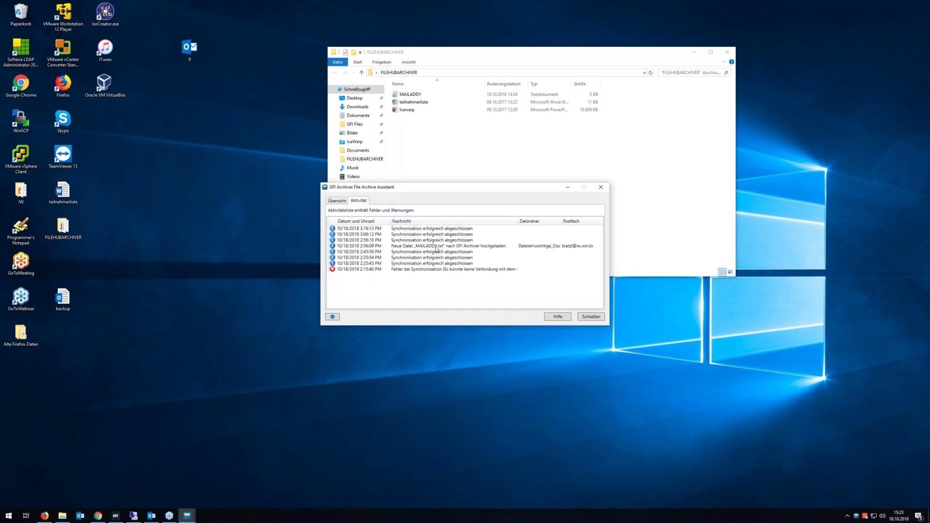
Review the File Archive Assistant's archiving status overview, close it and move the FILEHUBARCHIVER window away from the synchronization settings
click(341, 202)
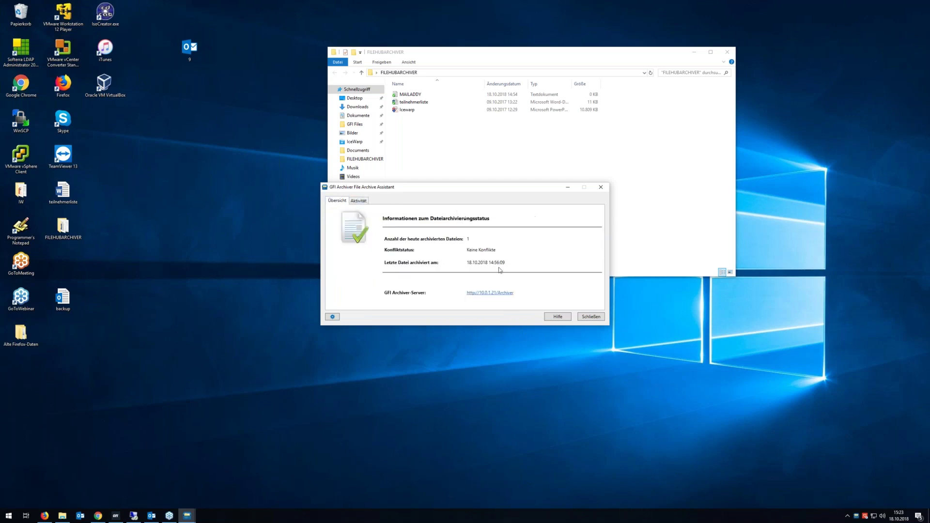
click(591, 317)
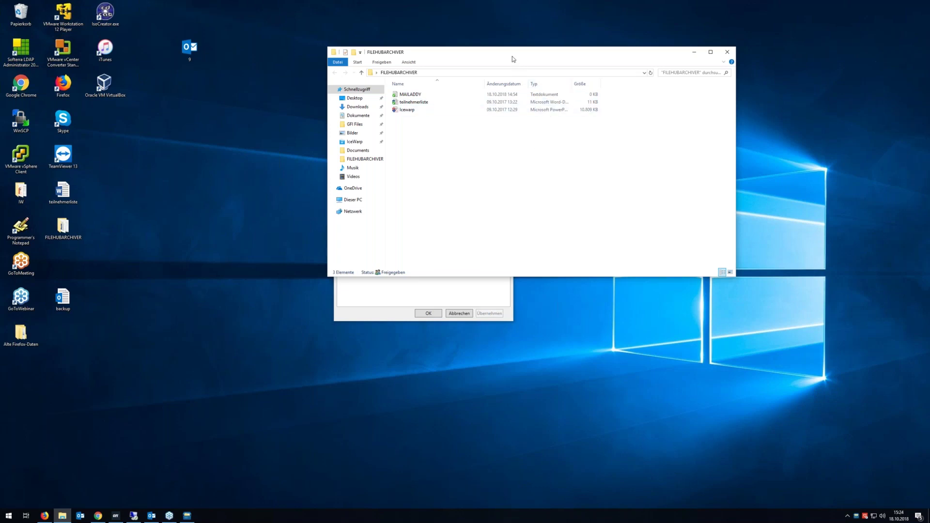
drag(513, 57, 603, 50)
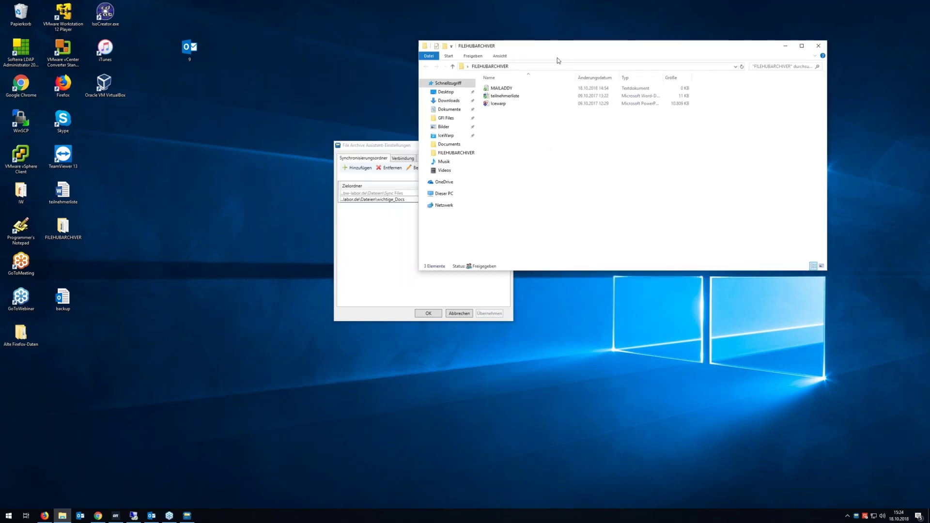
drag(550, 49, 572, 54)
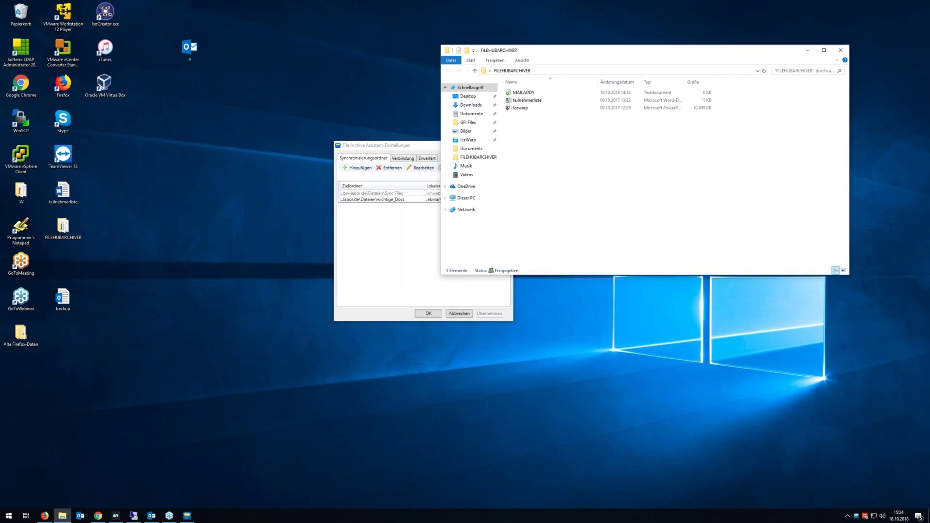
Switch to the remote server's Import and Export Tool and add the desktop's backup file as a PST import source
click(133, 516)
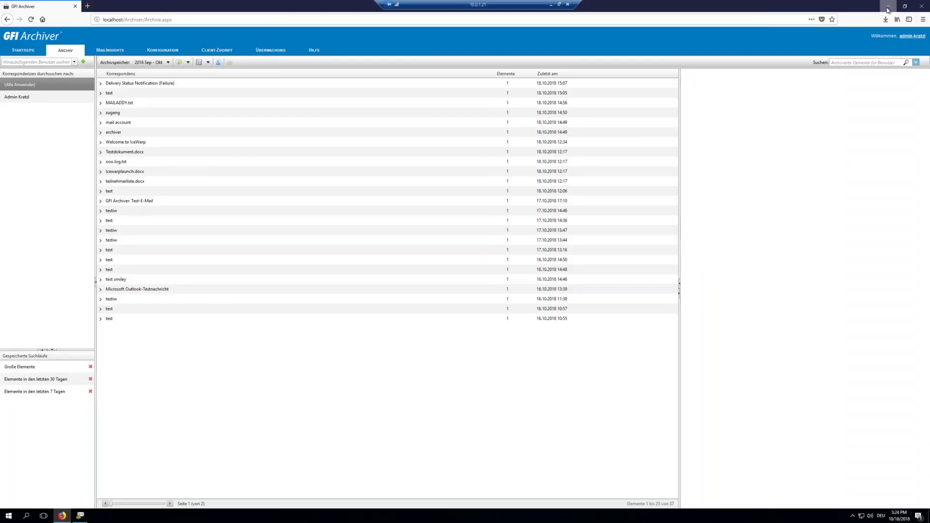
click(888, 7)
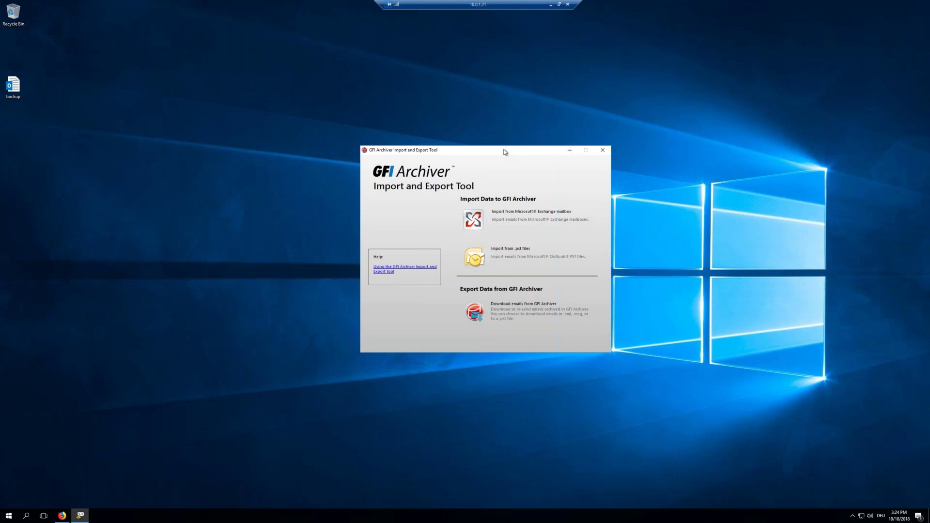
drag(505, 151, 500, 138)
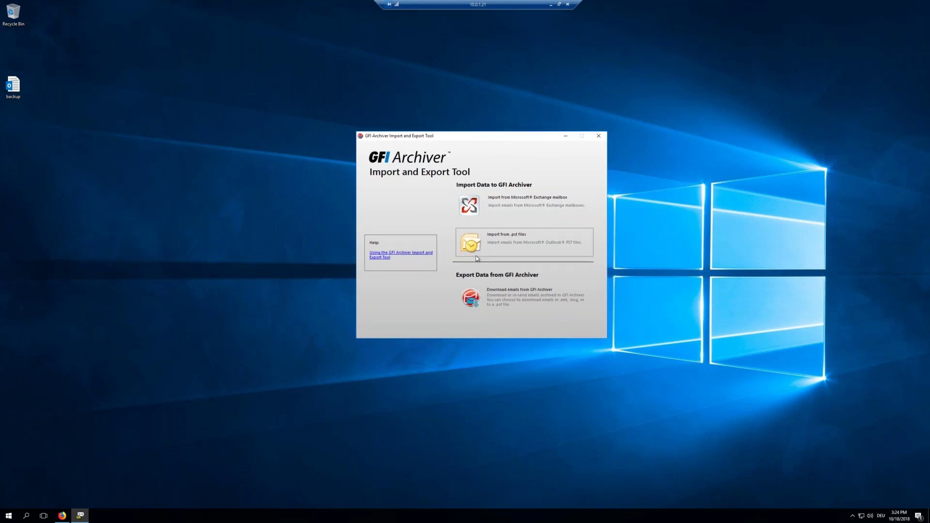
click(502, 240)
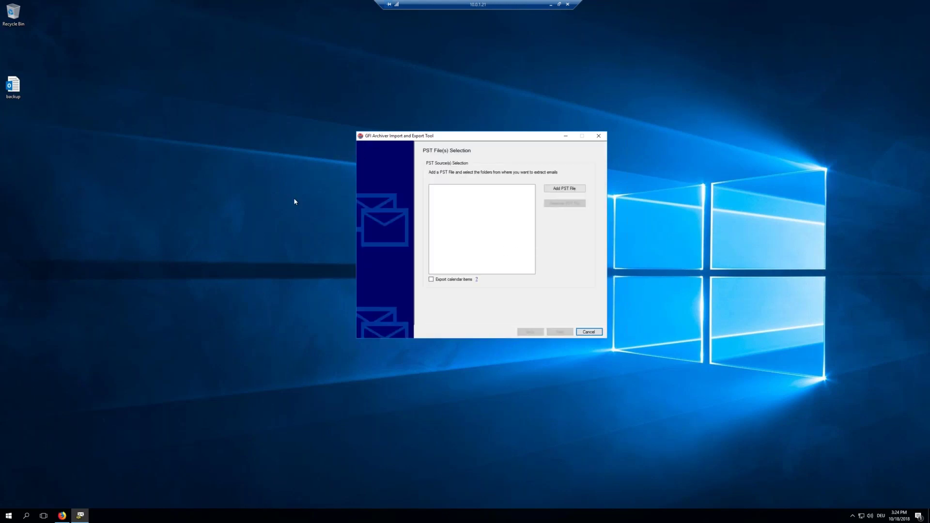
click(564, 188)
click(535, 189)
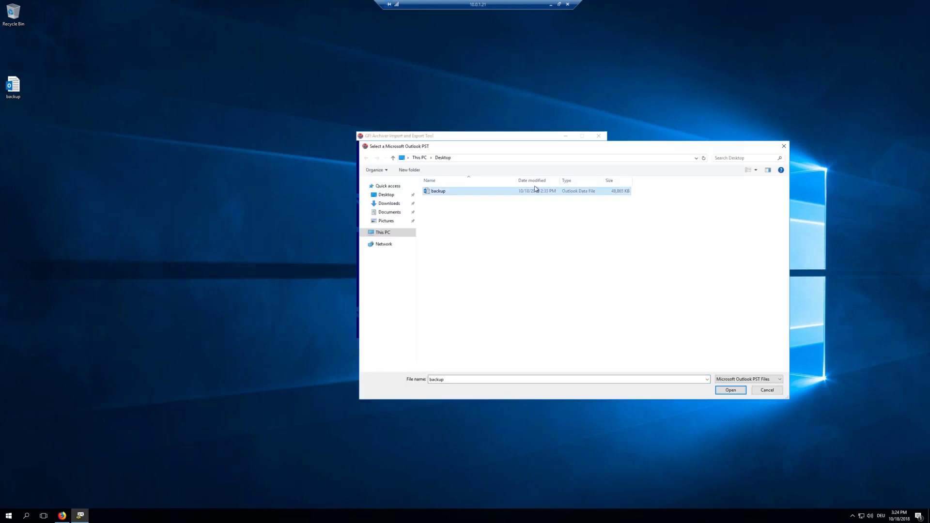
click(730, 390)
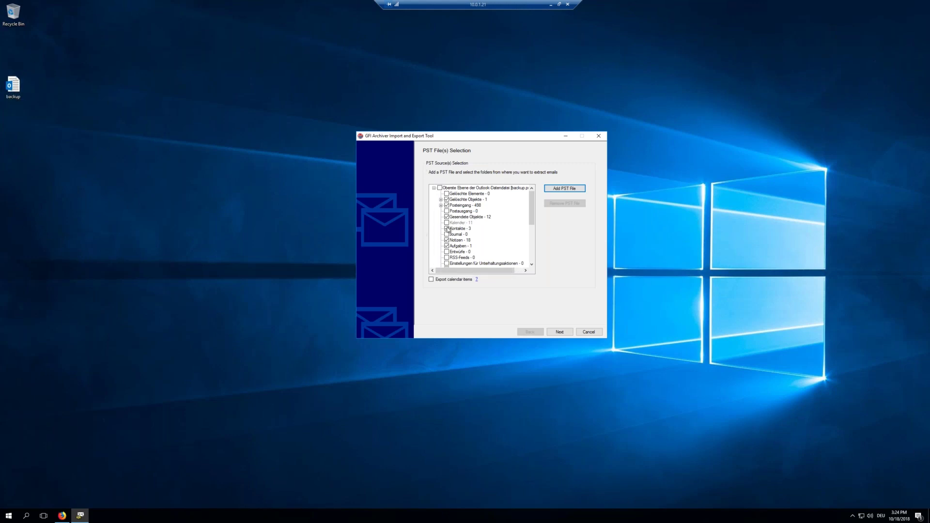
Exclude Gelöschte Objekte, Gesendete Objekte, Kontakte, Notizen and Aufgaben from the PST import and continue to the import options
click(446, 199)
click(446, 216)
click(446, 228)
click(447, 240)
click(446, 246)
scroll(532, 227, down, 1)
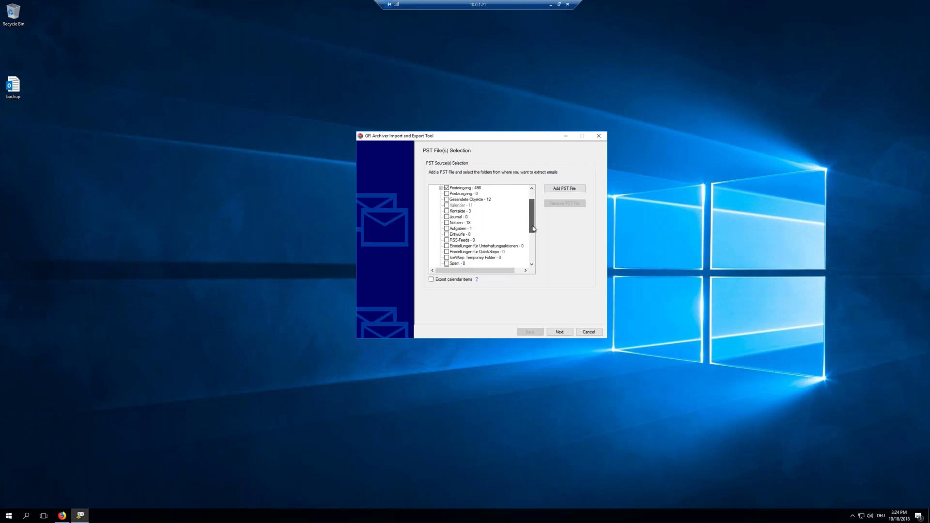
click(559, 333)
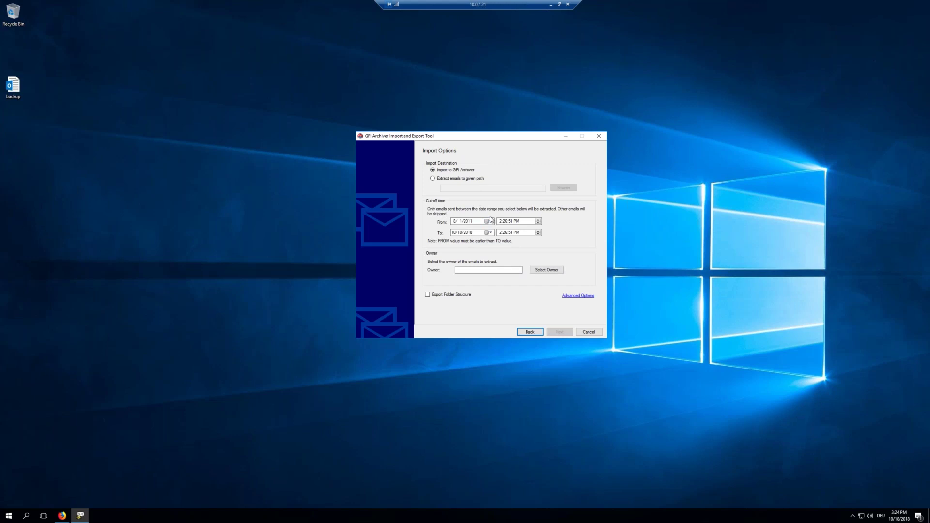
Look up the mailbox user by name, assign that user as owner of the imported e-mails and continue the import
click(538, 270)
text(kratz)
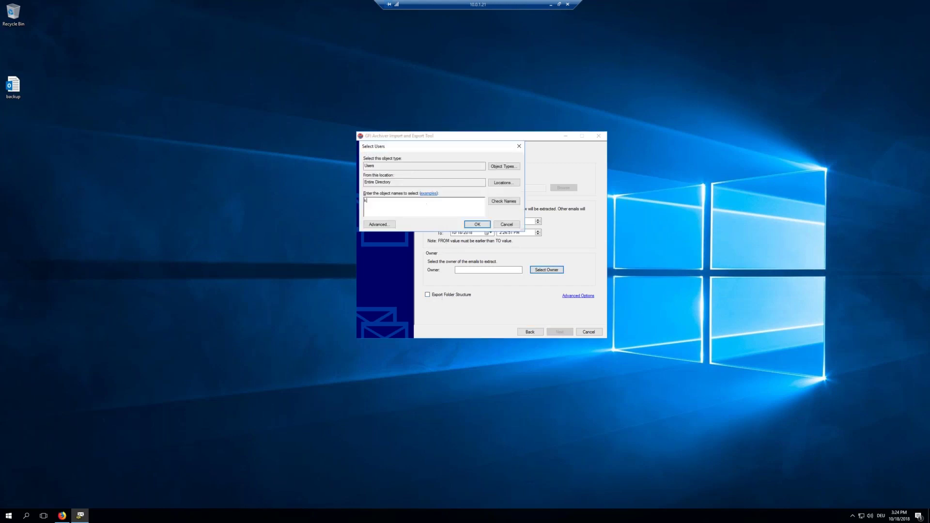
click(503, 201)
click(484, 225)
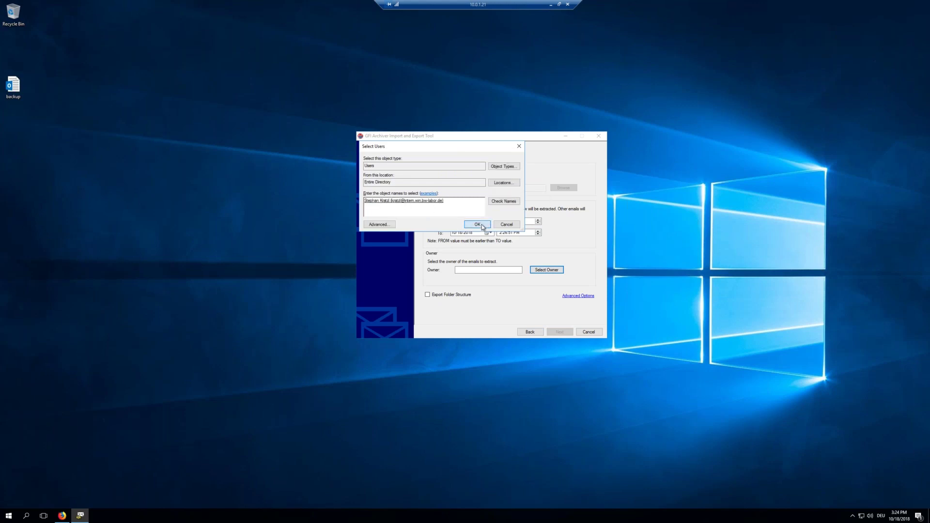
click(563, 332)
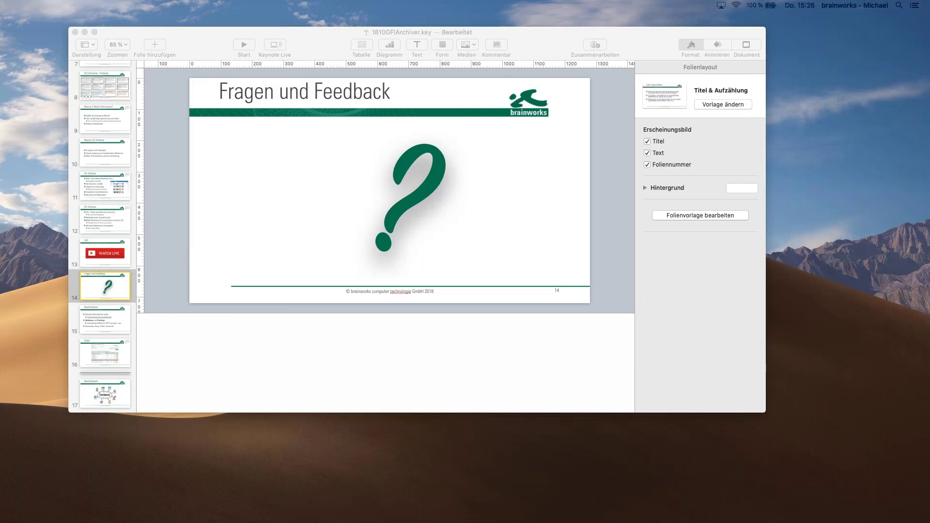
Play the Keynote presentation from the Fragen und Feedback slide
click(173, 88)
key(alt+super+p)
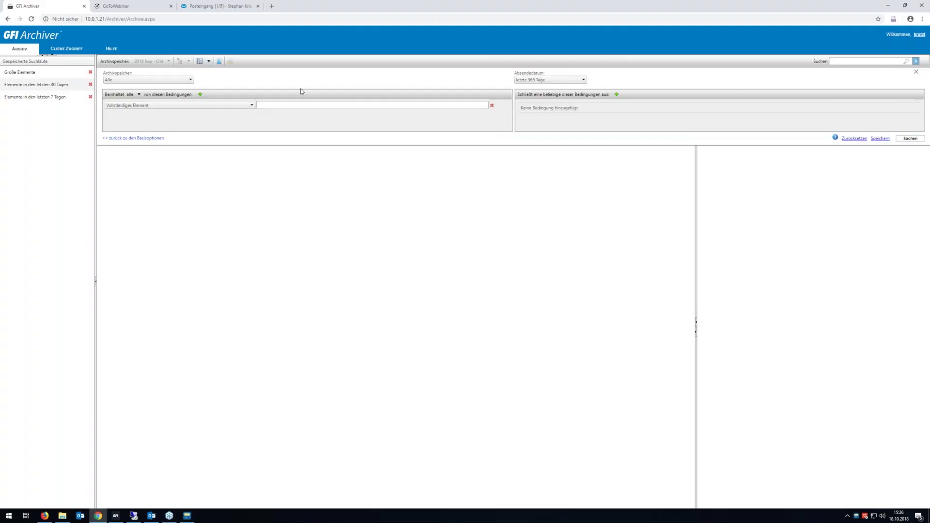
Run the saved search Elemente in den letzten 7 Tagen in the web archive and reset the search criteria
click(333, 103)
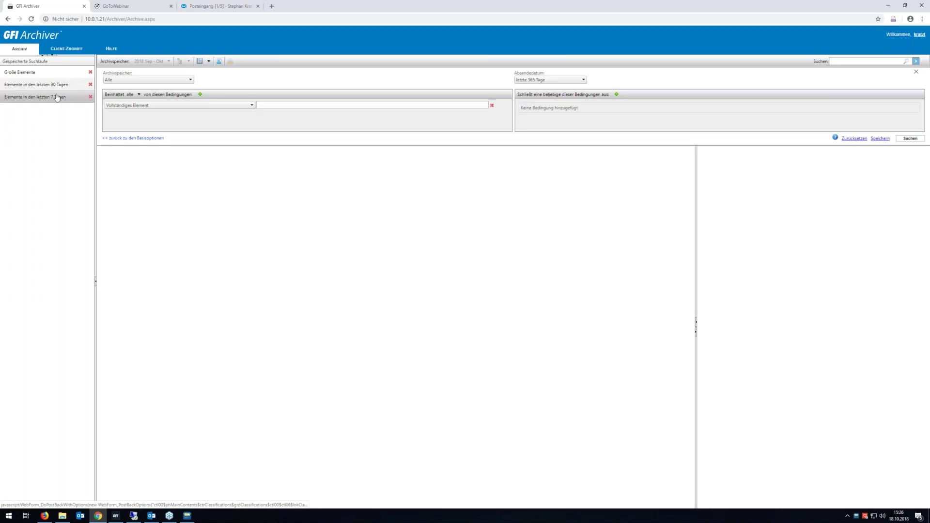
click(903, 139)
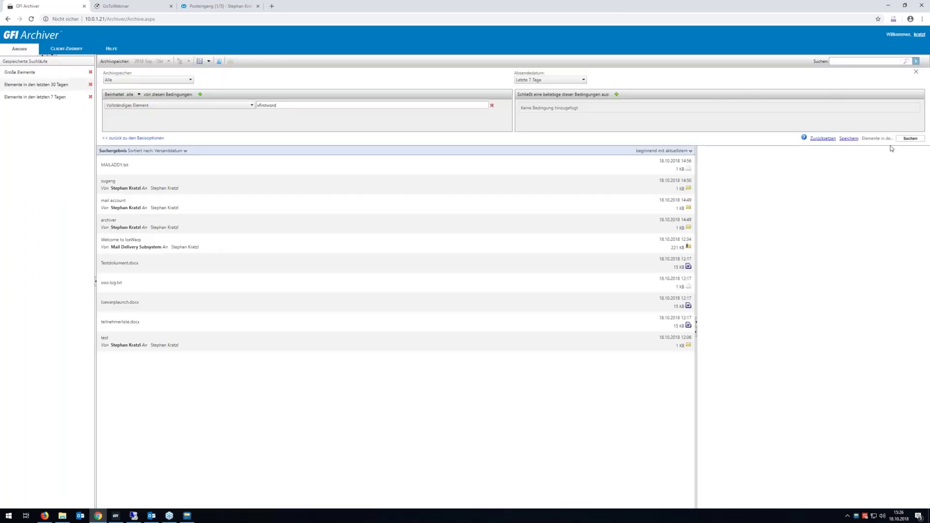
click(826, 139)
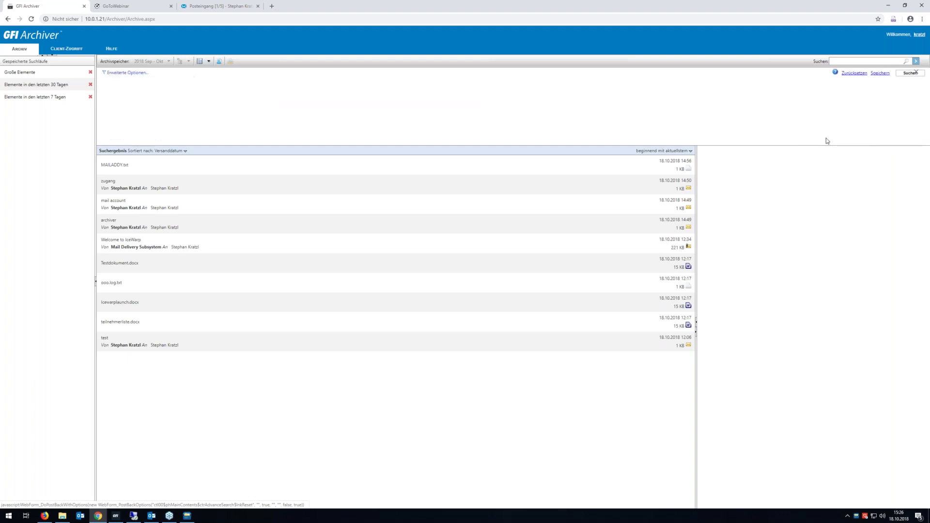
click(915, 62)
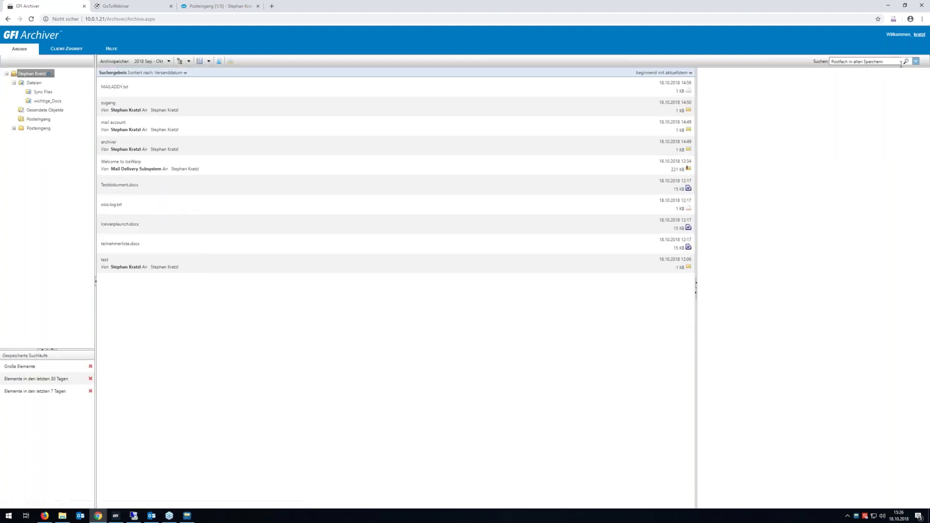
click(901, 63)
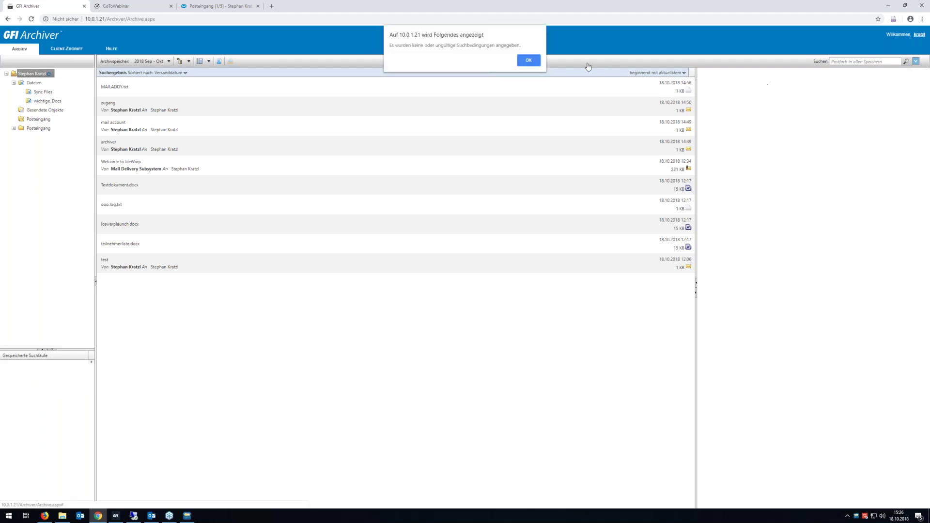
click(535, 63)
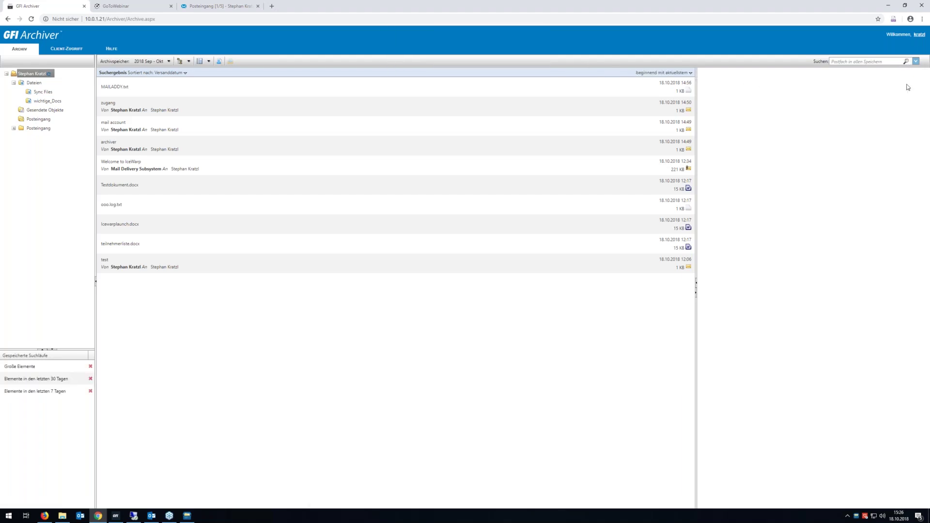
Open the advanced search, view the fields available for search conditions and preview Testdokument.docx from the results
click(916, 62)
click(162, 105)
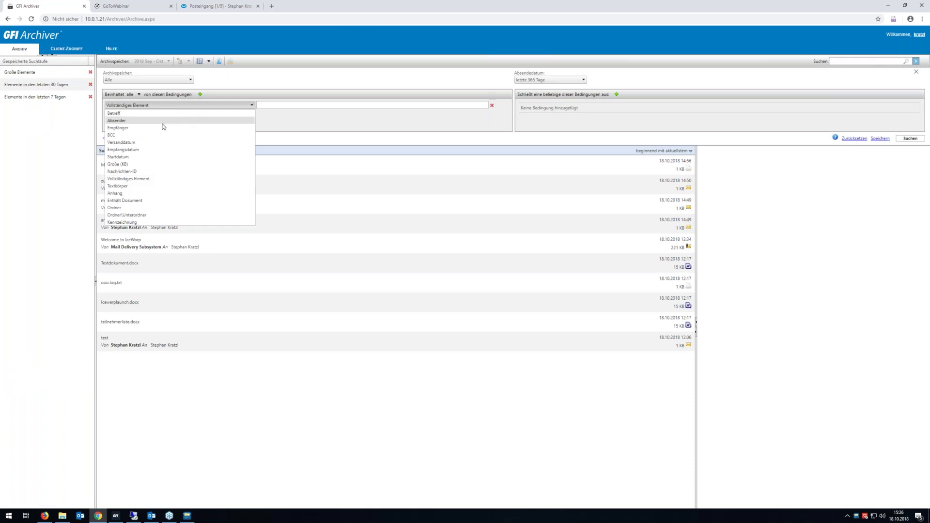
click(144, 264)
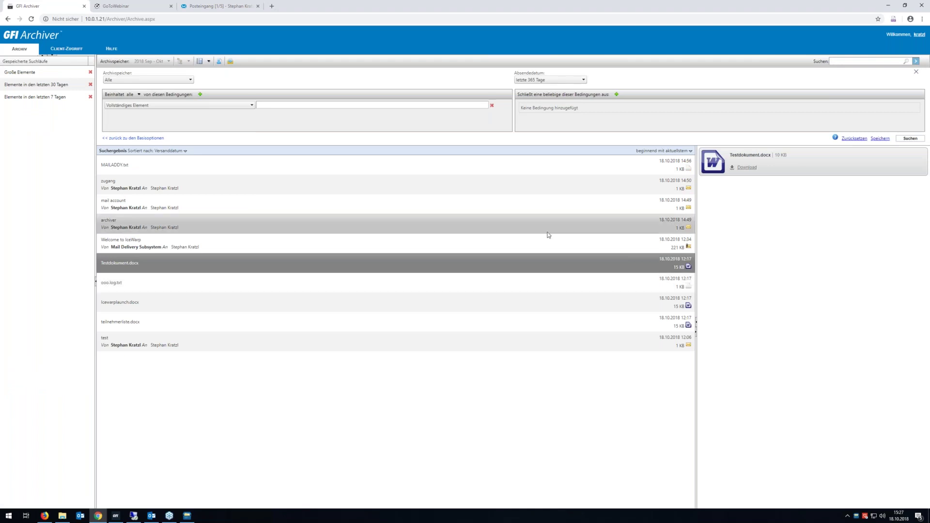